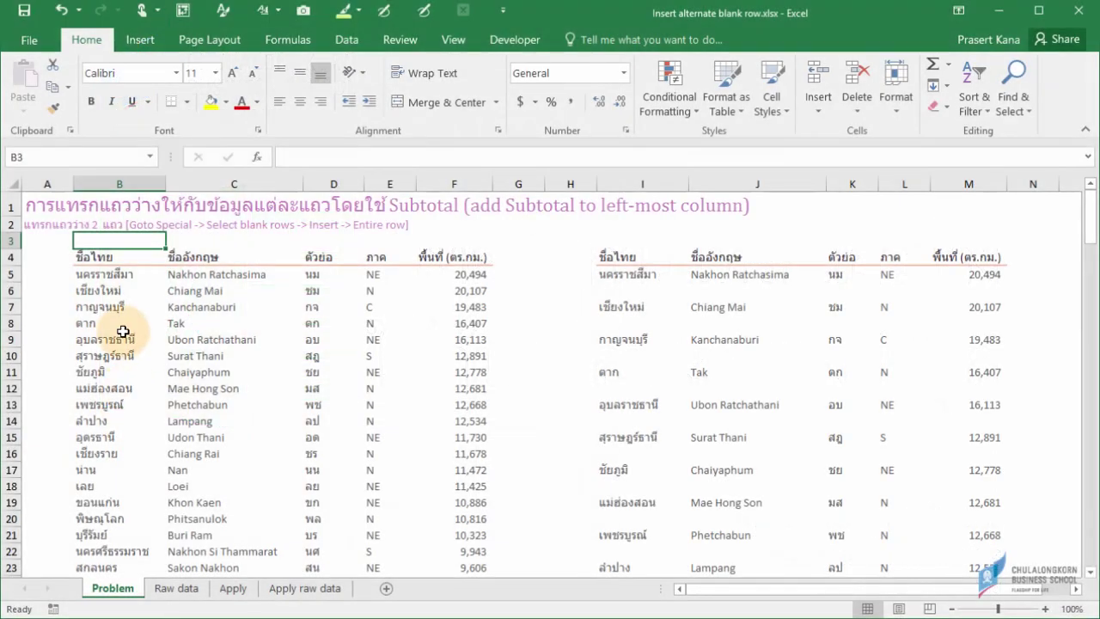
# - Review the province list B5:F21 and the blank rows in the example table
pyautogui.moveTo(94, 273); pyautogui.dragTo(454, 527)
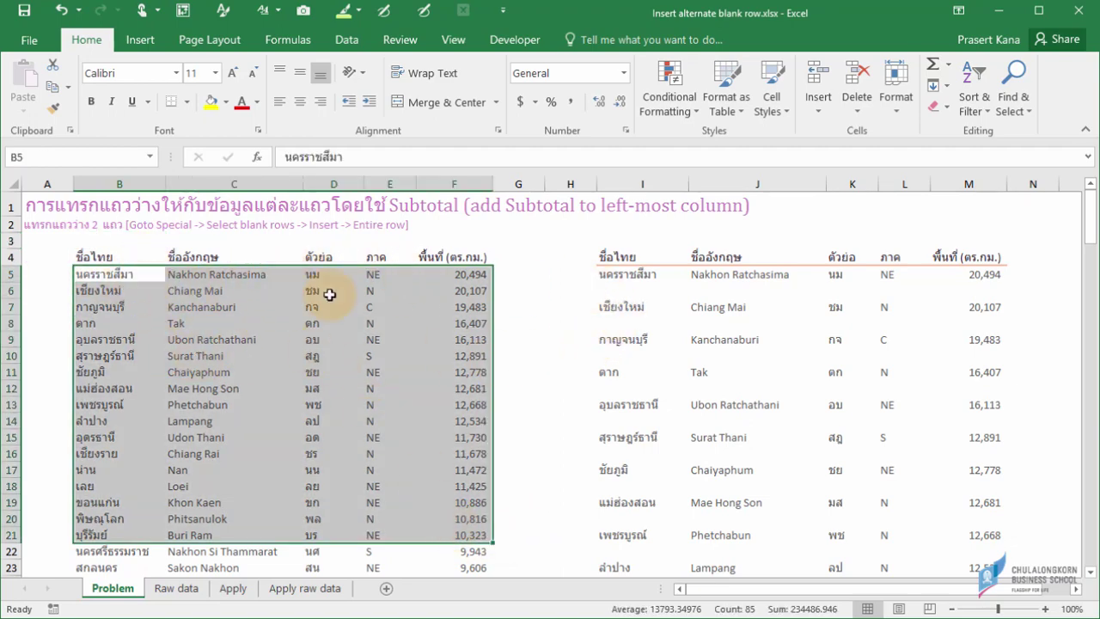
pyautogui.click(625, 292)
pyautogui.click(622, 324)
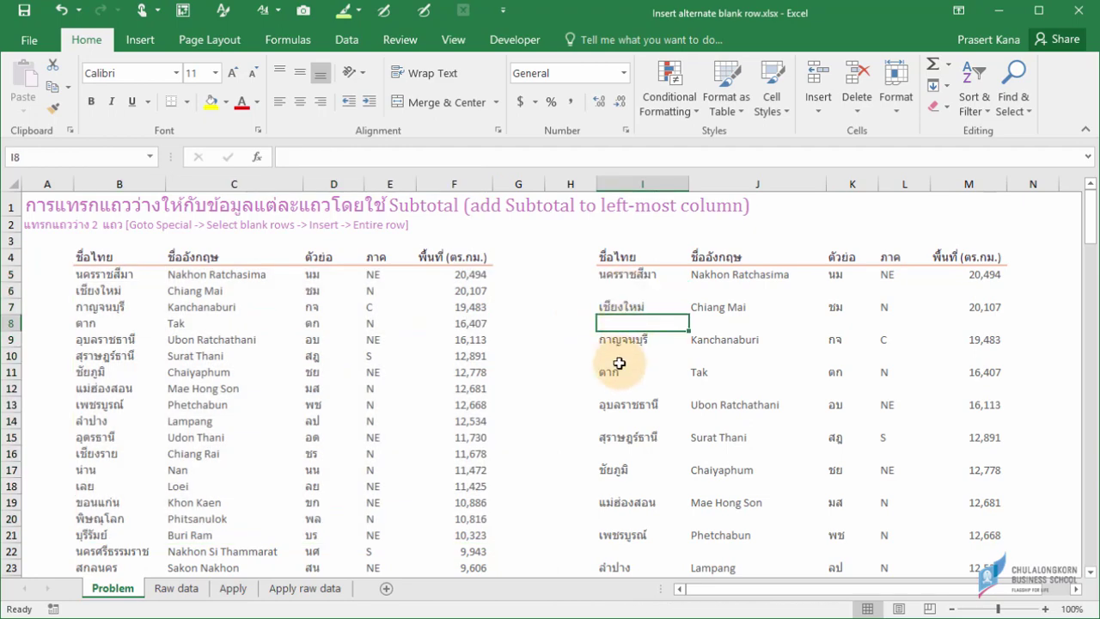
pyautogui.click(618, 357)
pyautogui.click(621, 387)
pyautogui.click(627, 421)
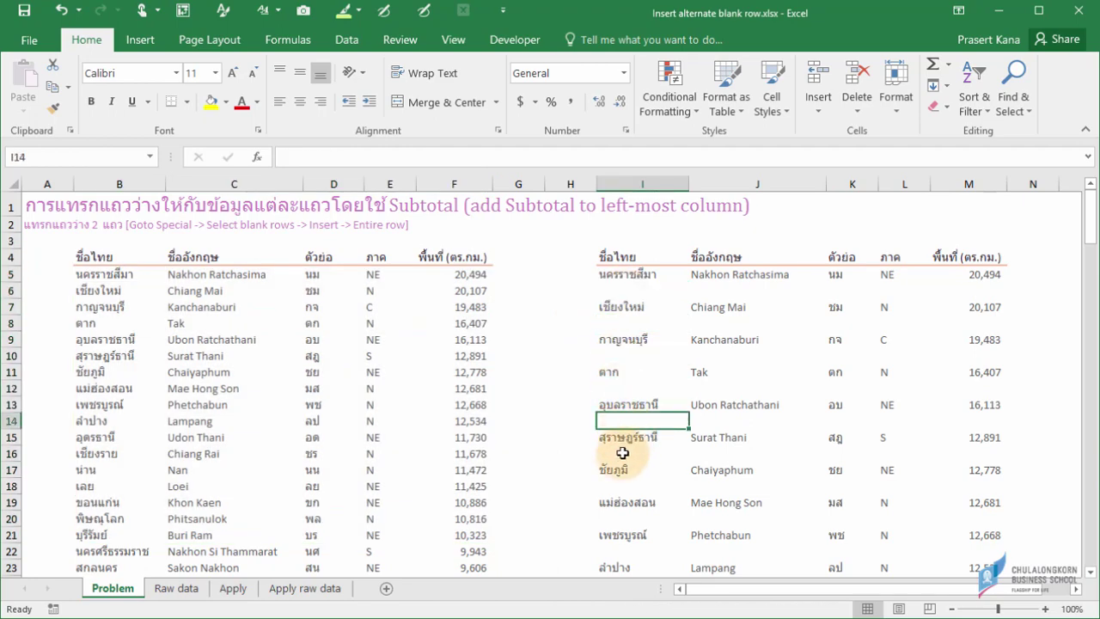
pyautogui.click(618, 453)
pyautogui.click(618, 486)
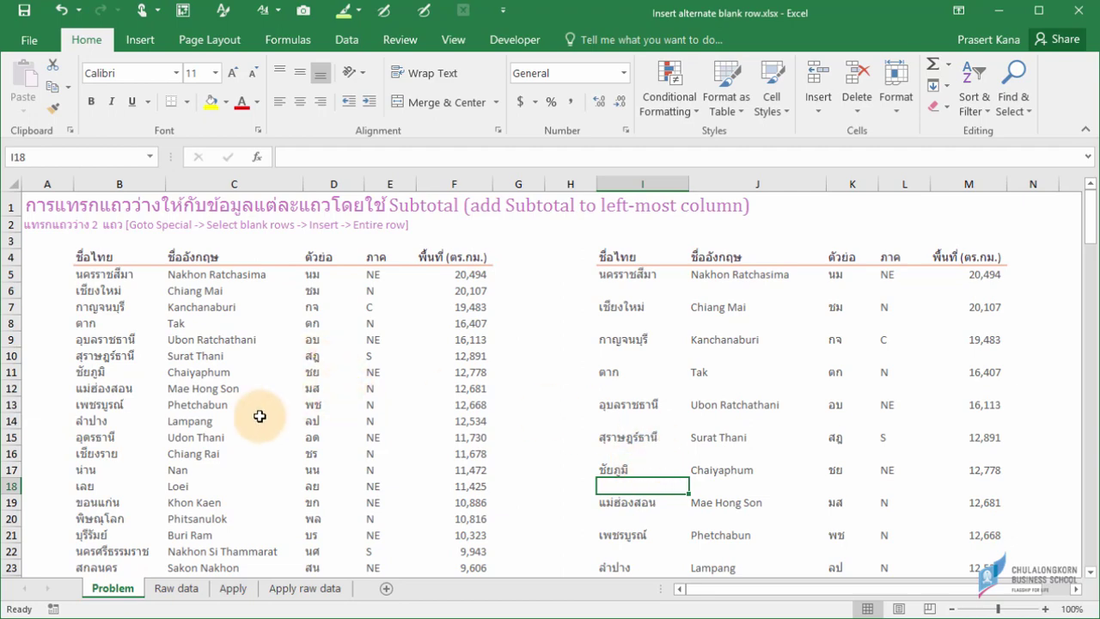
pyautogui.click(138, 365)
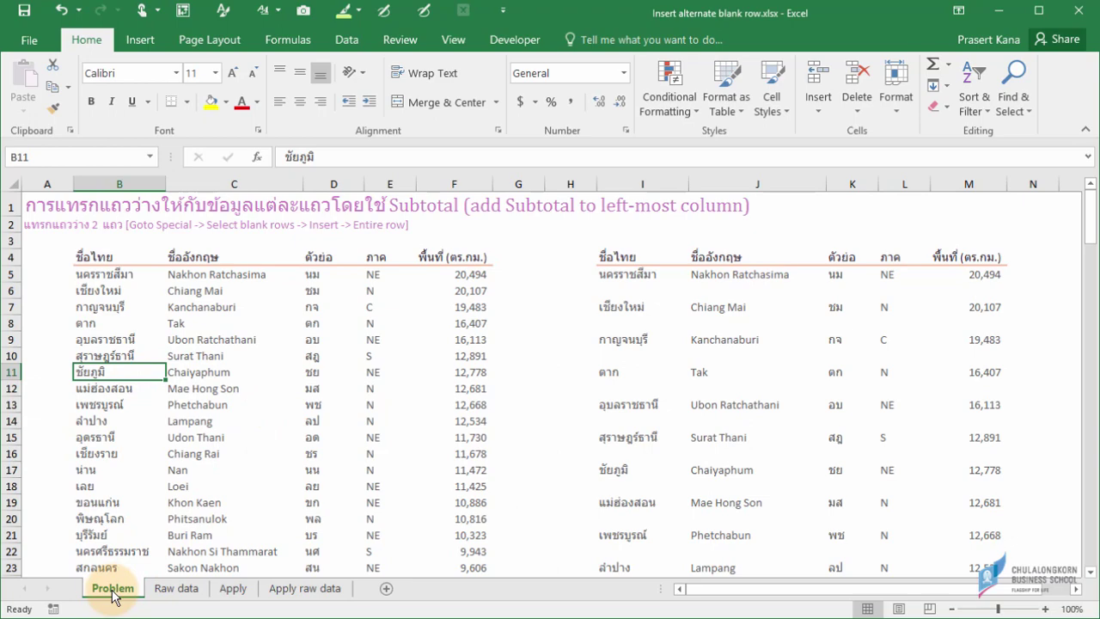
# - Duplicate the Problem sheet as Problem (2) and delete the example columns I:M
pyautogui.keyDown('ctrl'); pyautogui.moveTo(105, 593); pyautogui.dragTo(150, 587); pyautogui.keyUp('ctrl')
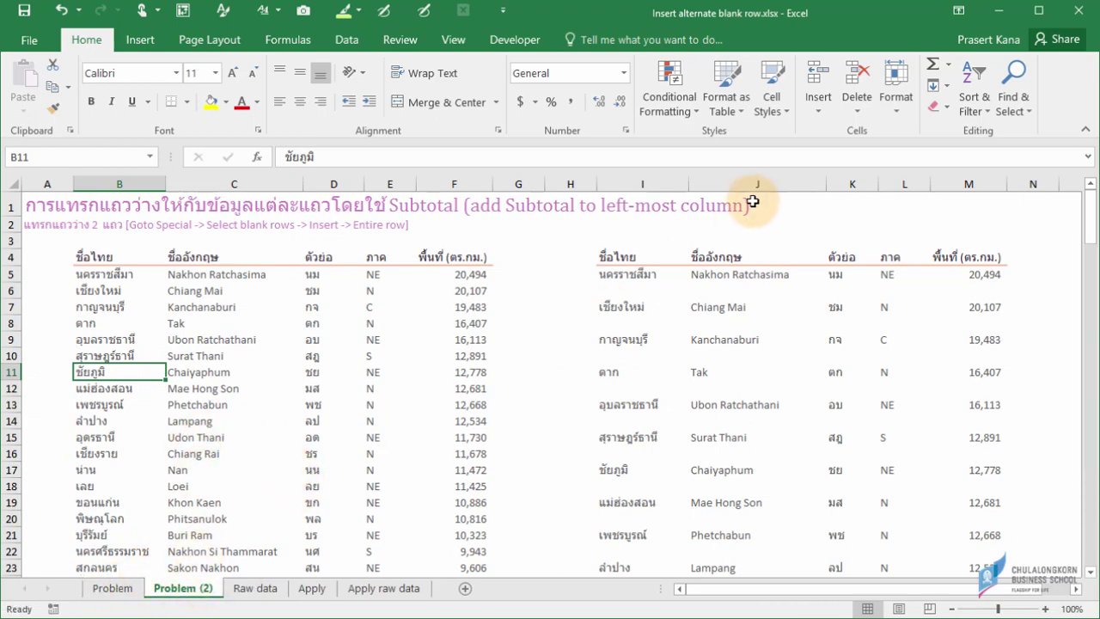
pyautogui.moveTo(628, 186); pyautogui.dragTo(1008, 188)
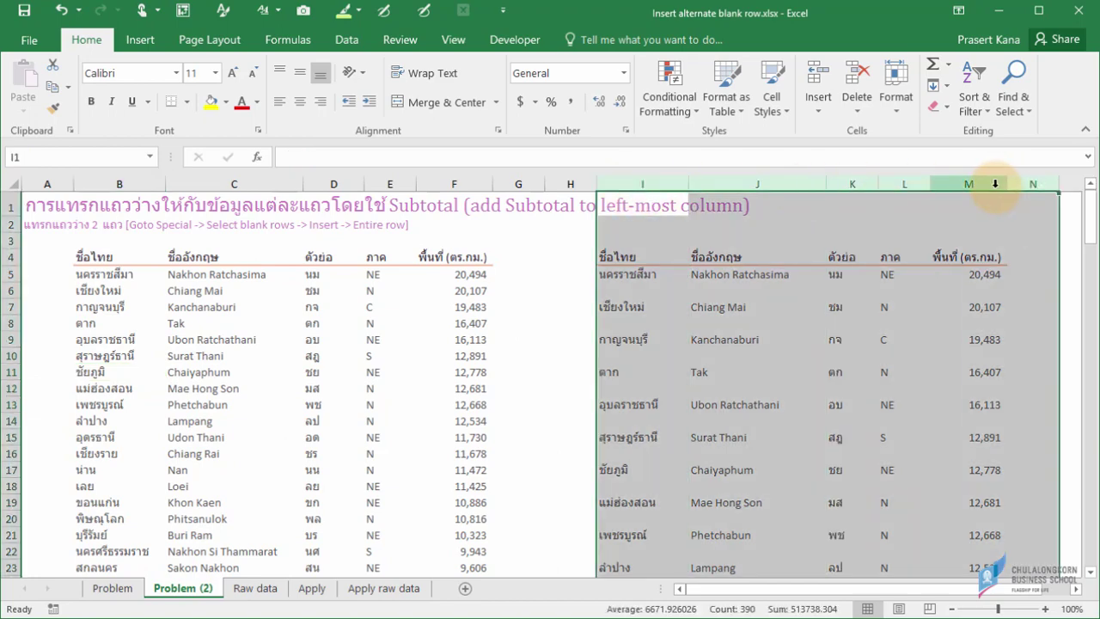
pyautogui.rightClick(994, 187)
pyautogui.click(916, 320)
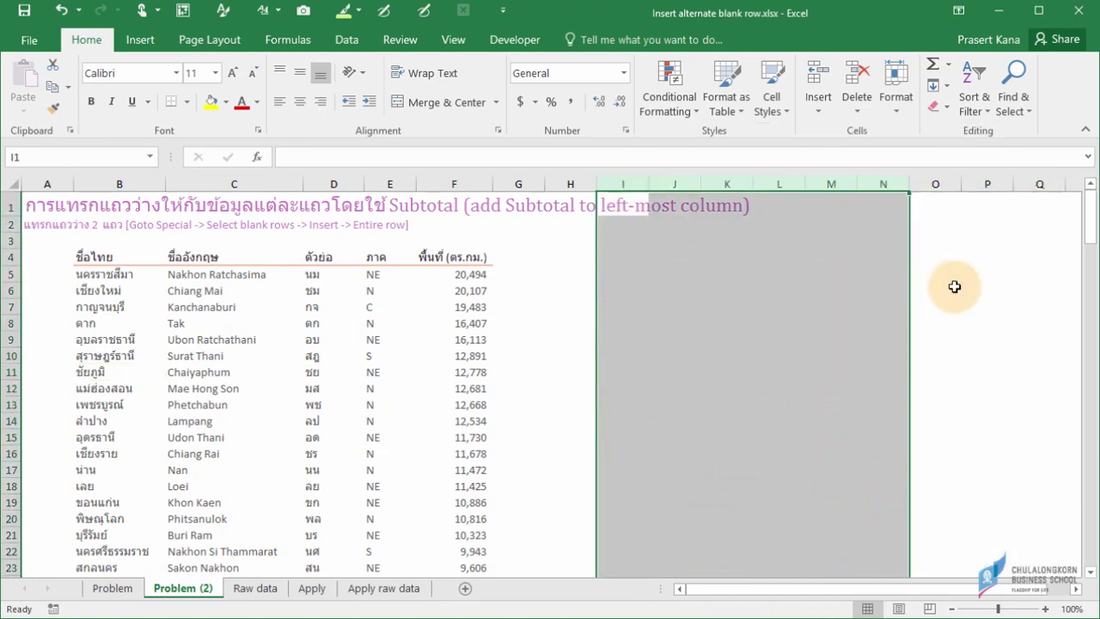
pyautogui.click(519, 274)
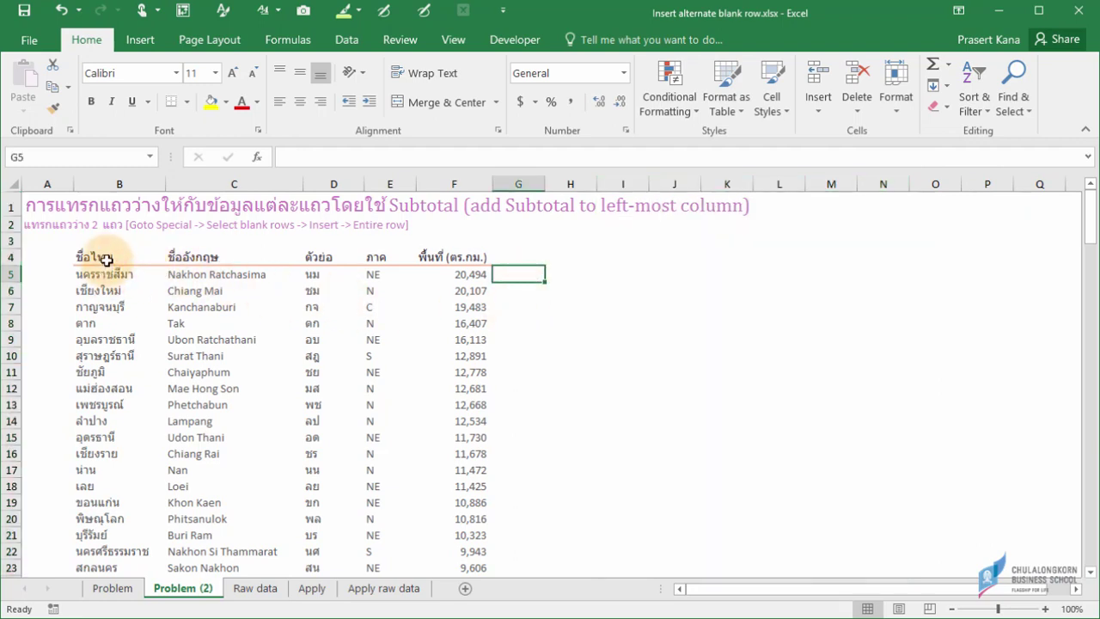
pyautogui.click(106, 258)
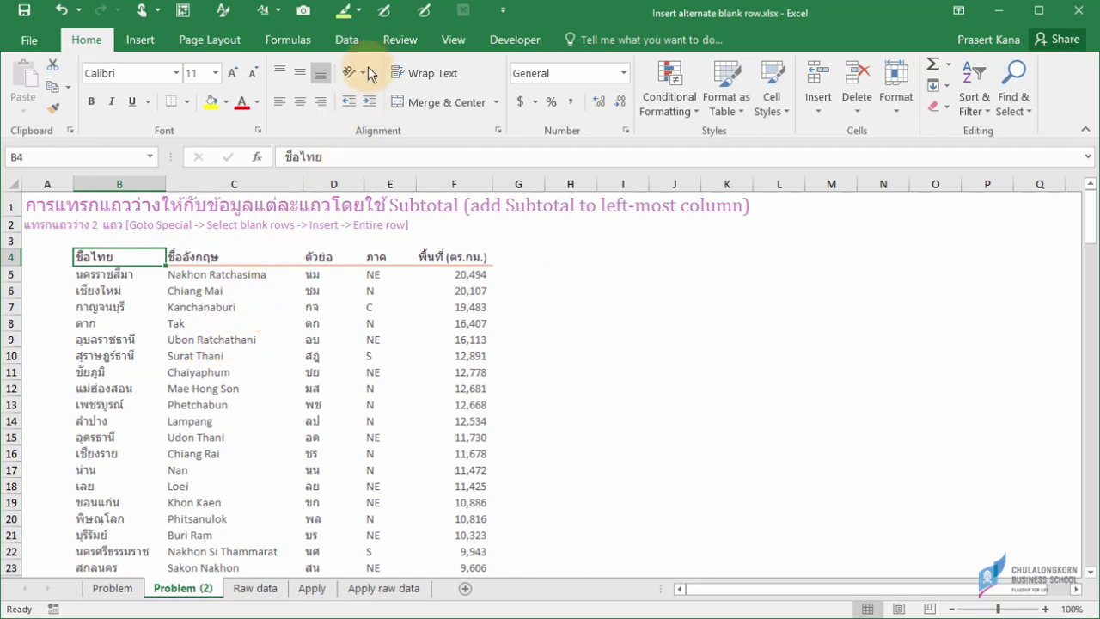
# - Add Sum subtotals at each change in ชื่อไทย on ชื่อไทย only, leaving พื้นที่ (ตร.กม.) unchecked
pyautogui.click(348, 42)
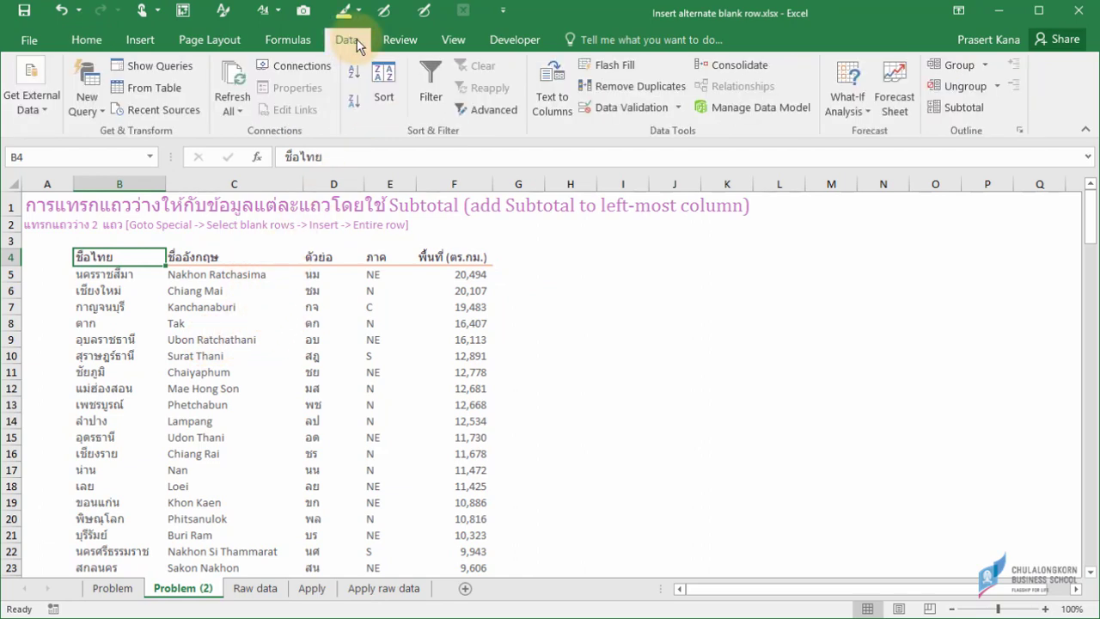
pyautogui.click(969, 117)
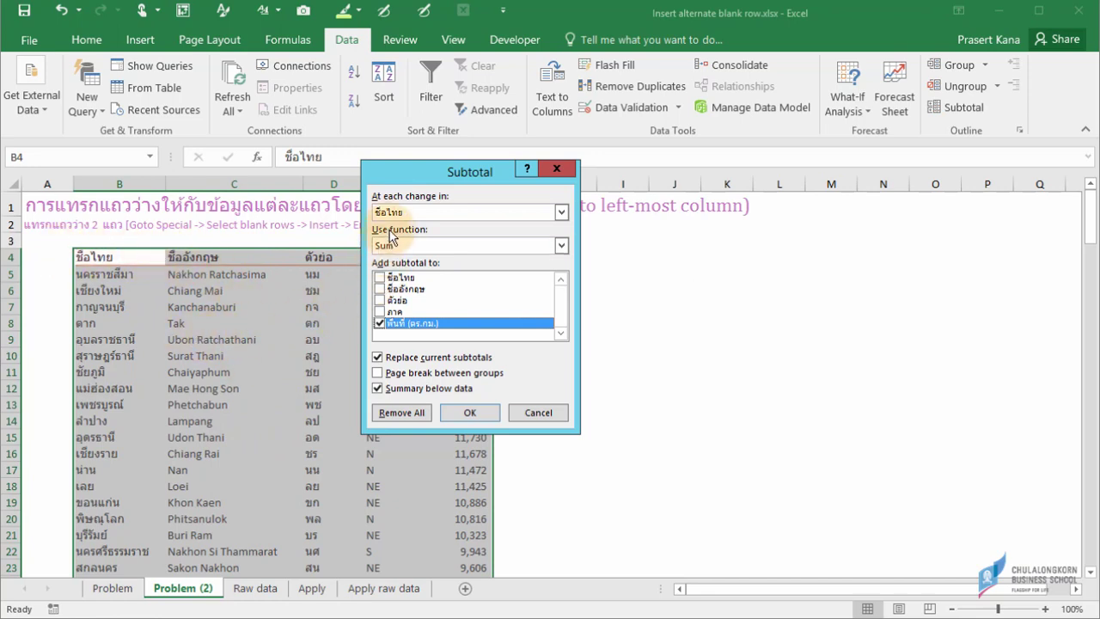
pyautogui.click(379, 278)
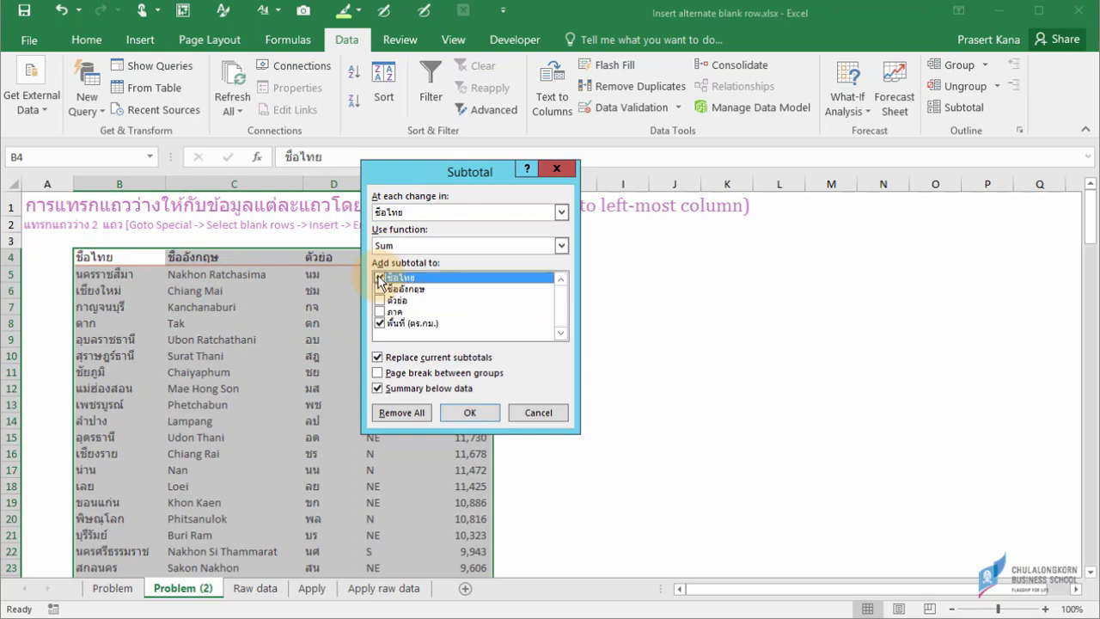
pyautogui.click(379, 323)
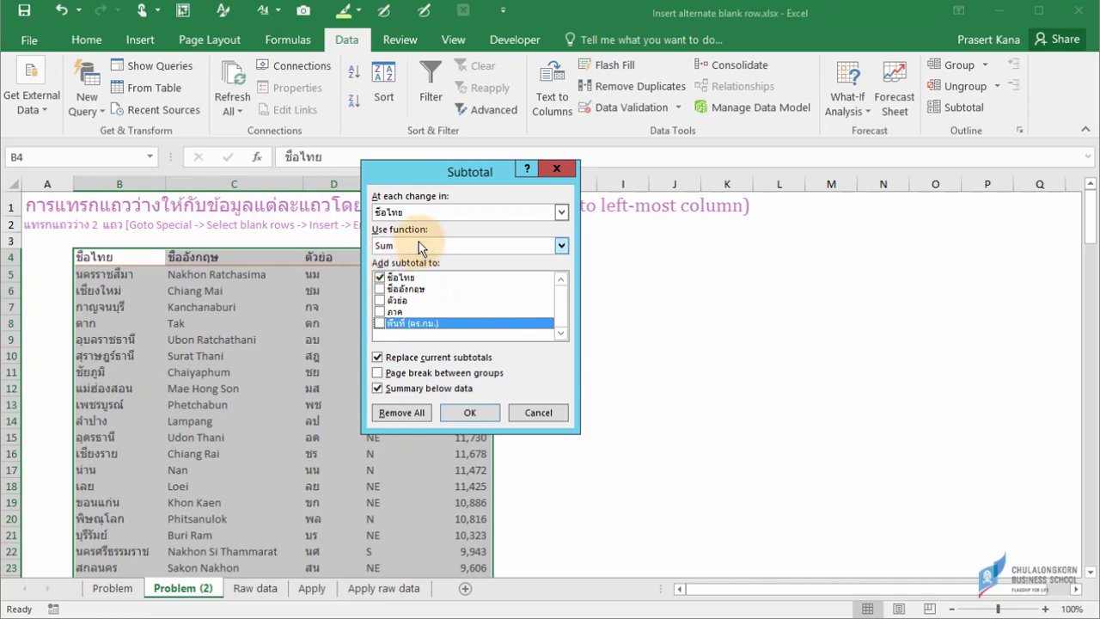
pyautogui.click(469, 413)
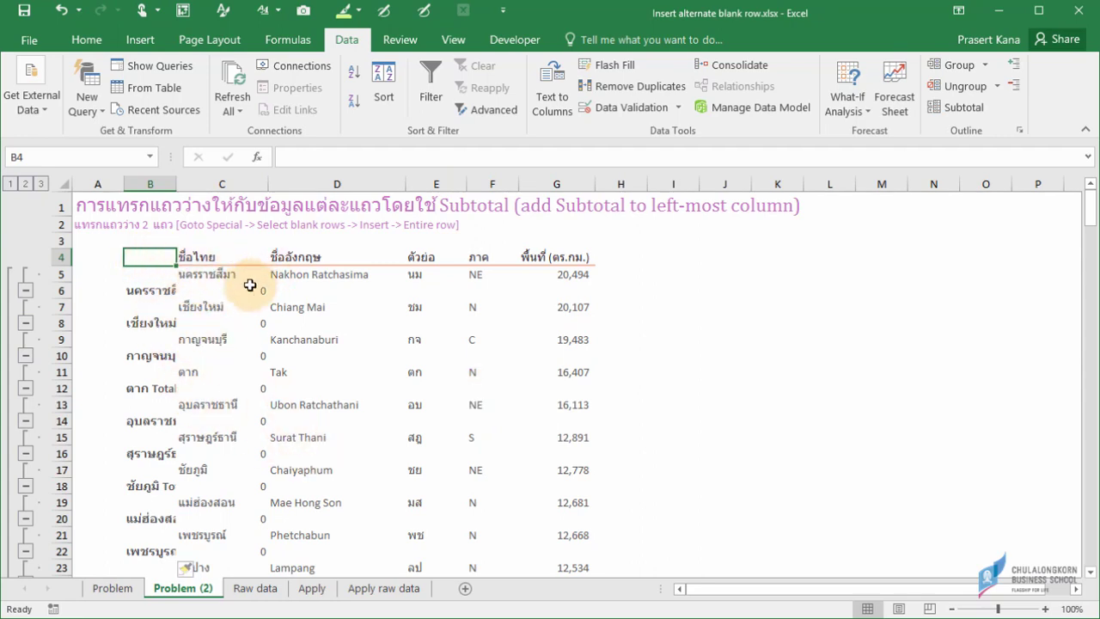
# - AutoFit column B so the นครราชสีมา Total label and the others show in full
pyautogui.click(147, 291)
pyautogui.click(223, 292)
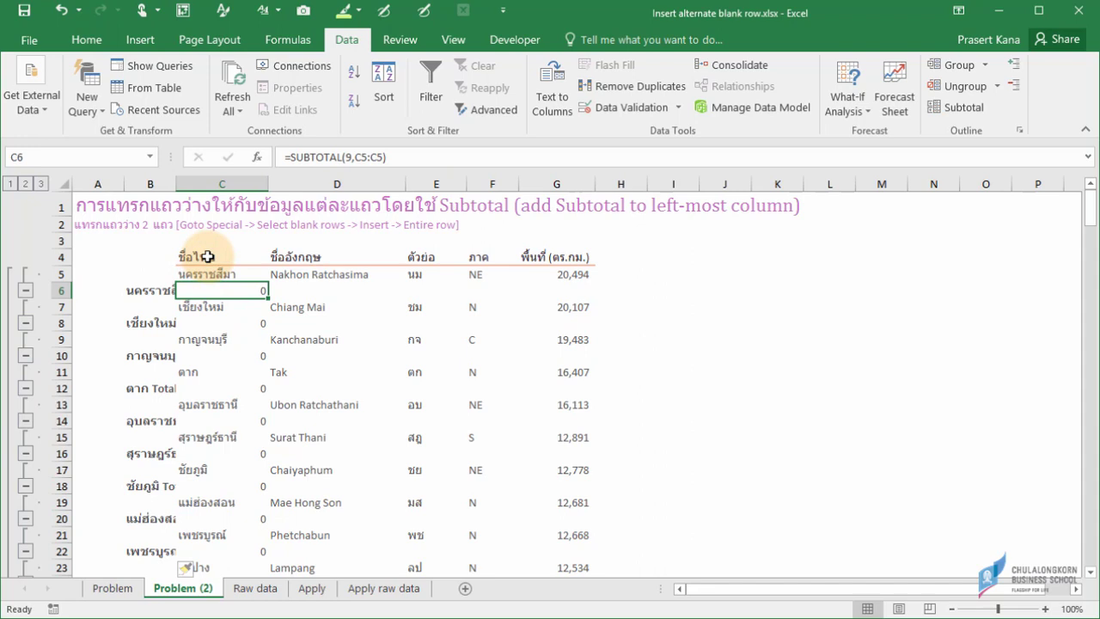
pyautogui.click(207, 256)
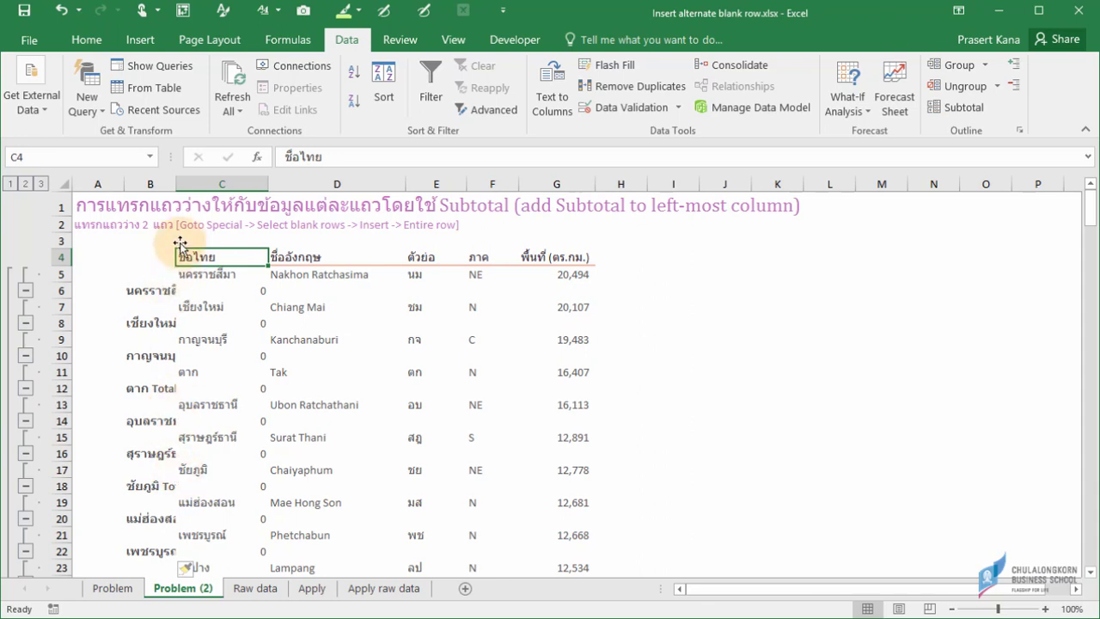
pyautogui.doubleClick(176, 183)
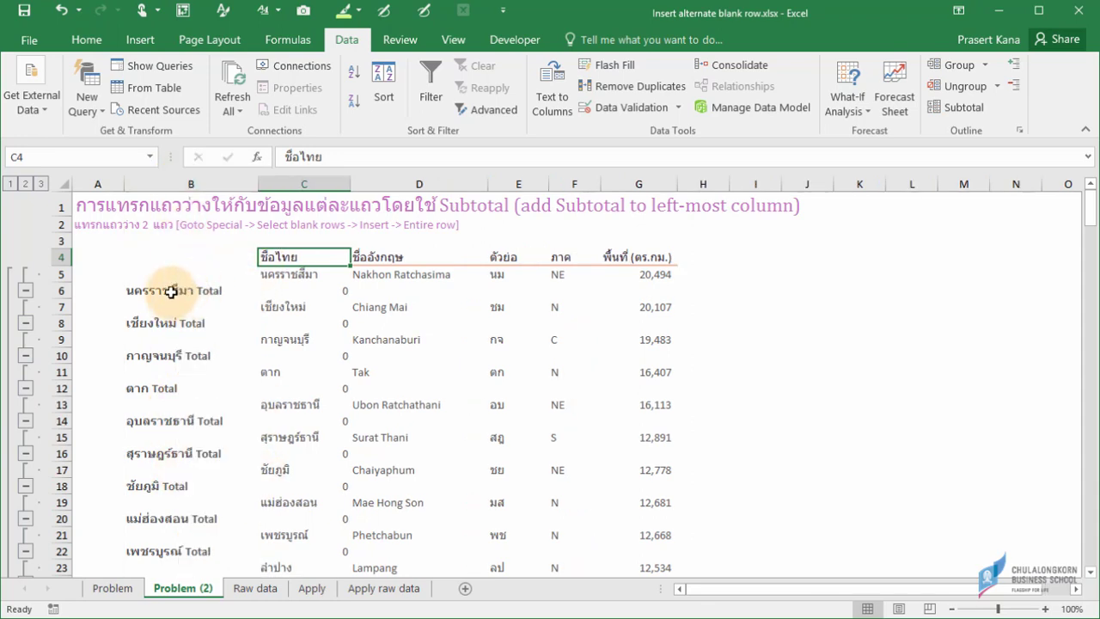
pyautogui.click(172, 292)
pyautogui.click(301, 295)
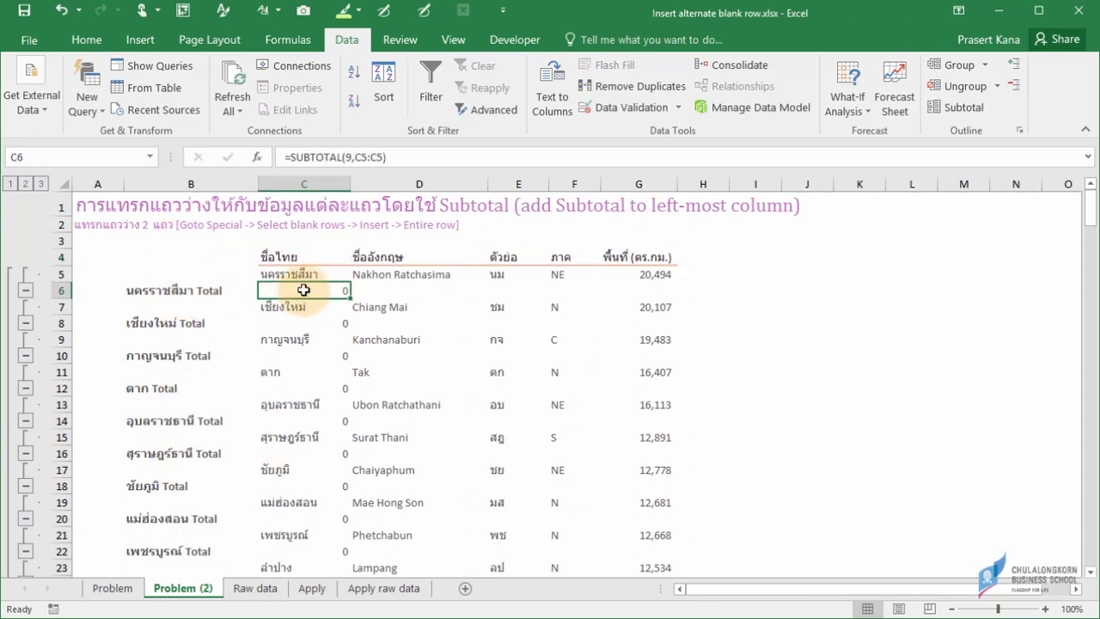
# - Select the whole subtotalled table C4:G157
pyautogui.click(290, 255)
pyautogui.scroll(-3, 608, 452)
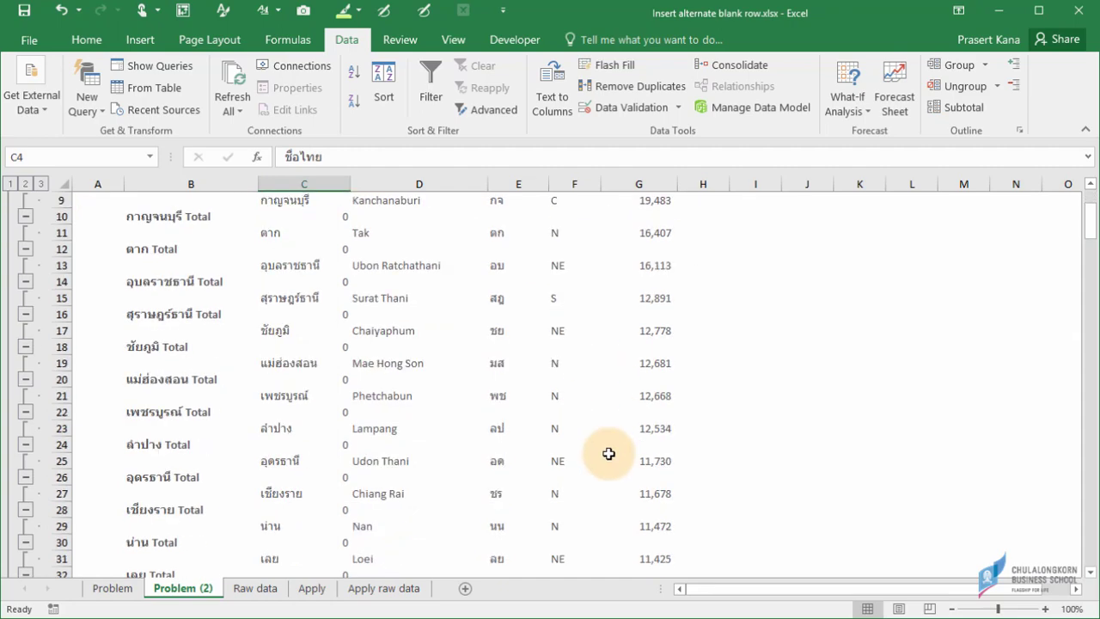
pyautogui.scroll(-6, 608, 453)
pyautogui.scroll(-5, 609, 453)
pyautogui.scroll(-6, 608, 453)
pyautogui.scroll(-7, 608, 452)
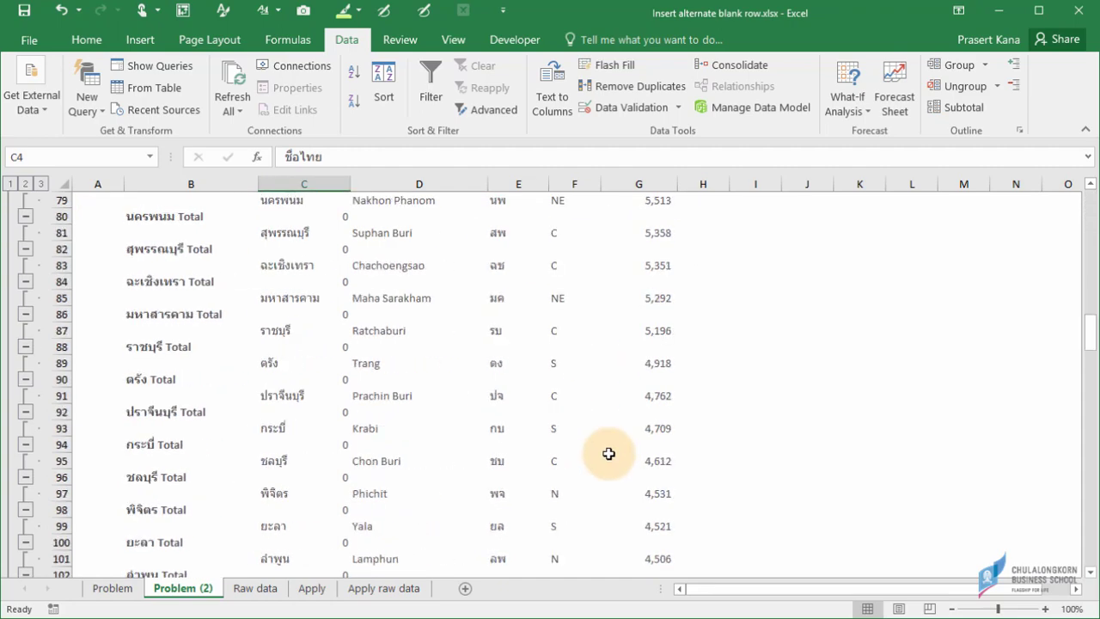
pyautogui.scroll(-11, 601, 454)
pyautogui.scroll(-13, 601, 453)
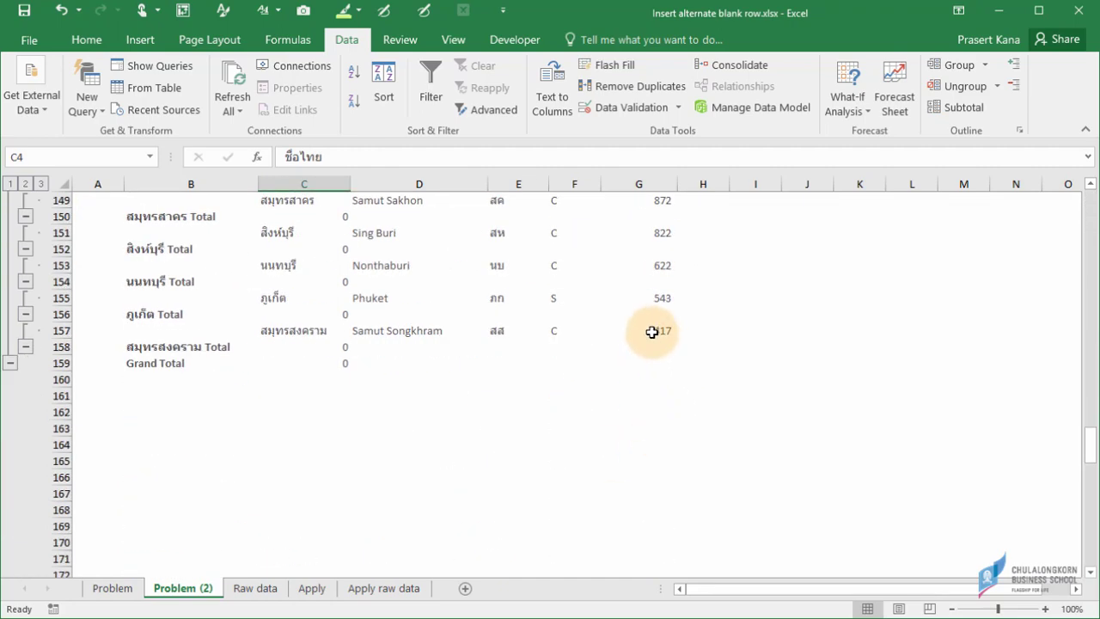
pyautogui.keyDown('shift'); pyautogui.click(652, 332); pyautogui.keyUp('shift')
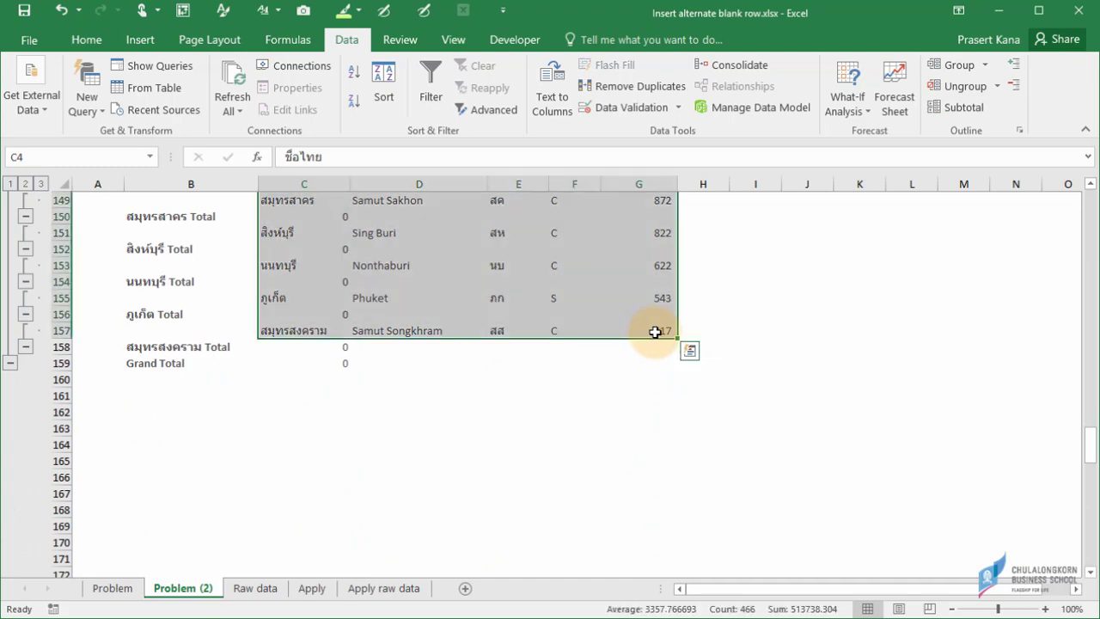
# - Copy C4:G157 and paste it as values only starting at J4
pyautogui.hotkey('ctrl', 'c')
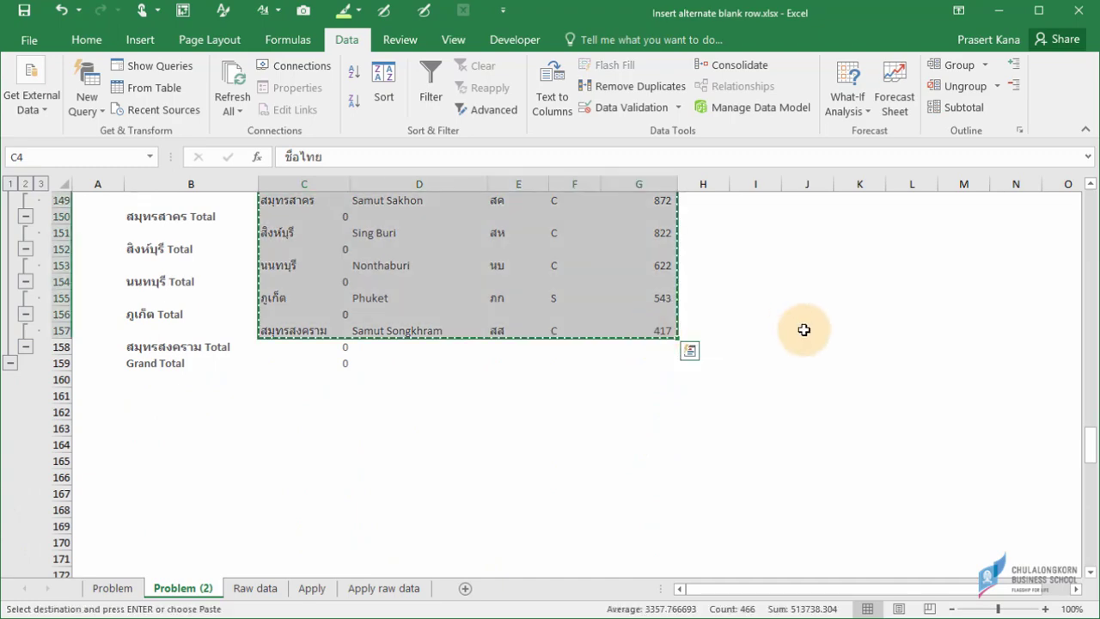
pyautogui.scroll(1, 812, 343)
pyautogui.scroll(10, 819, 348)
pyautogui.scroll(15, 819, 344)
pyautogui.scroll(20, 820, 341)
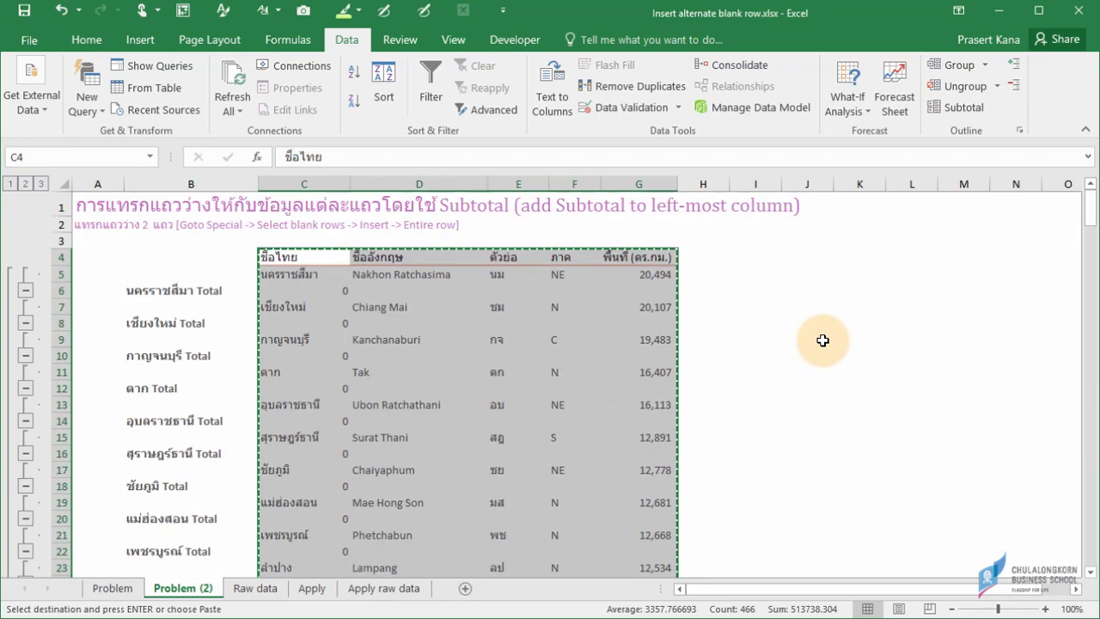
pyautogui.click(807, 262)
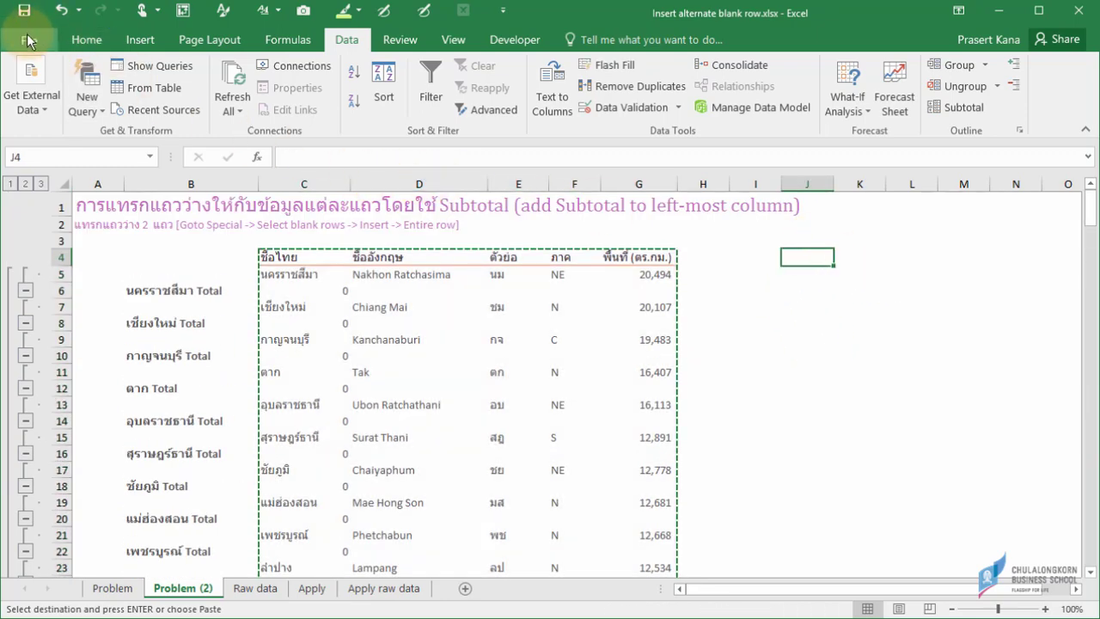
pyautogui.click(81, 40)
pyautogui.click(23, 110)
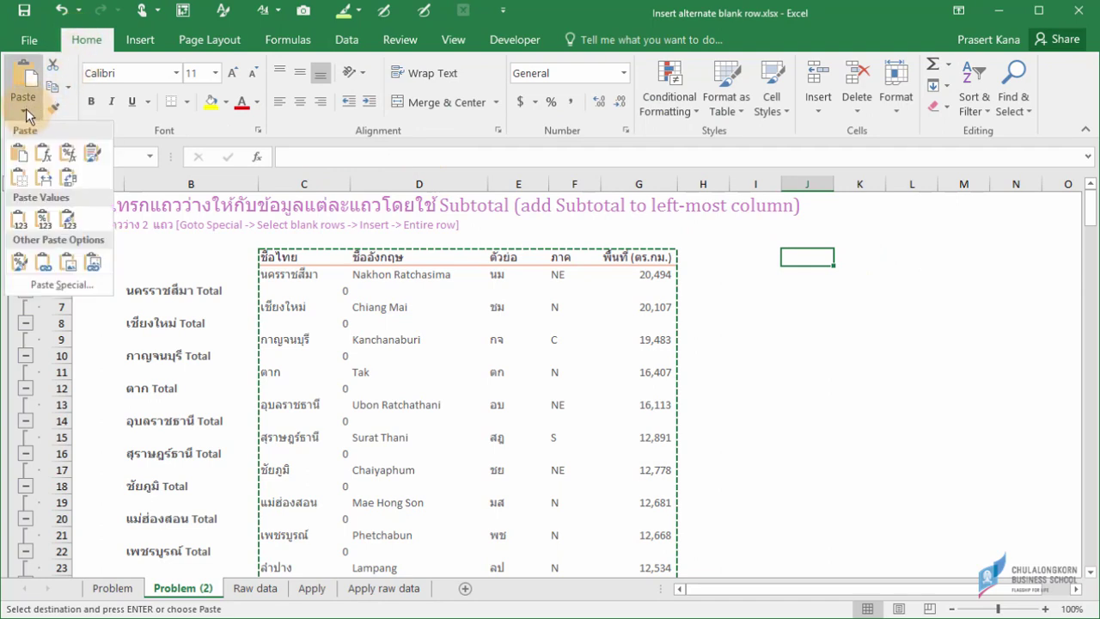
pyautogui.click(62, 284)
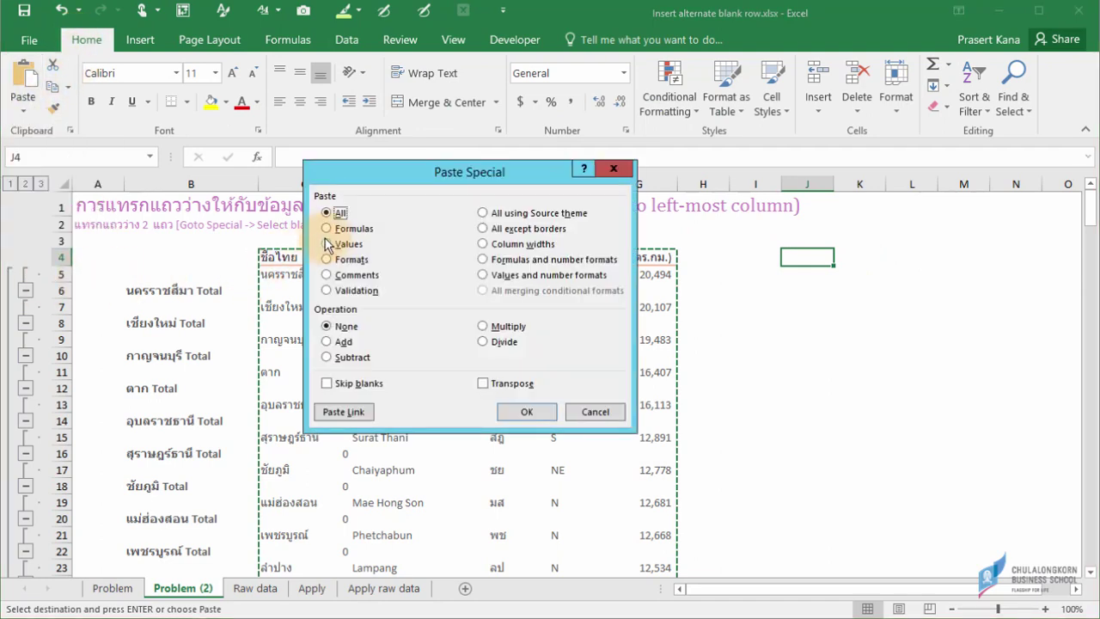
pyautogui.click(333, 245)
pyautogui.click(526, 411)
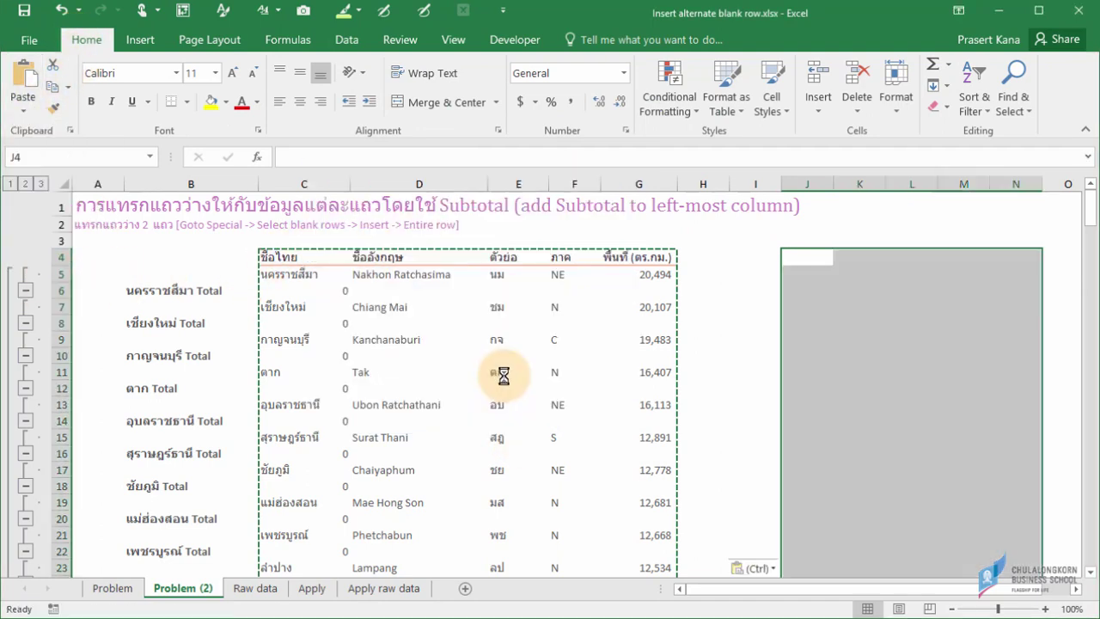
# - Widen columns J and K to fit the names and check the 0 entries in column J
pyautogui.click(828, 290)
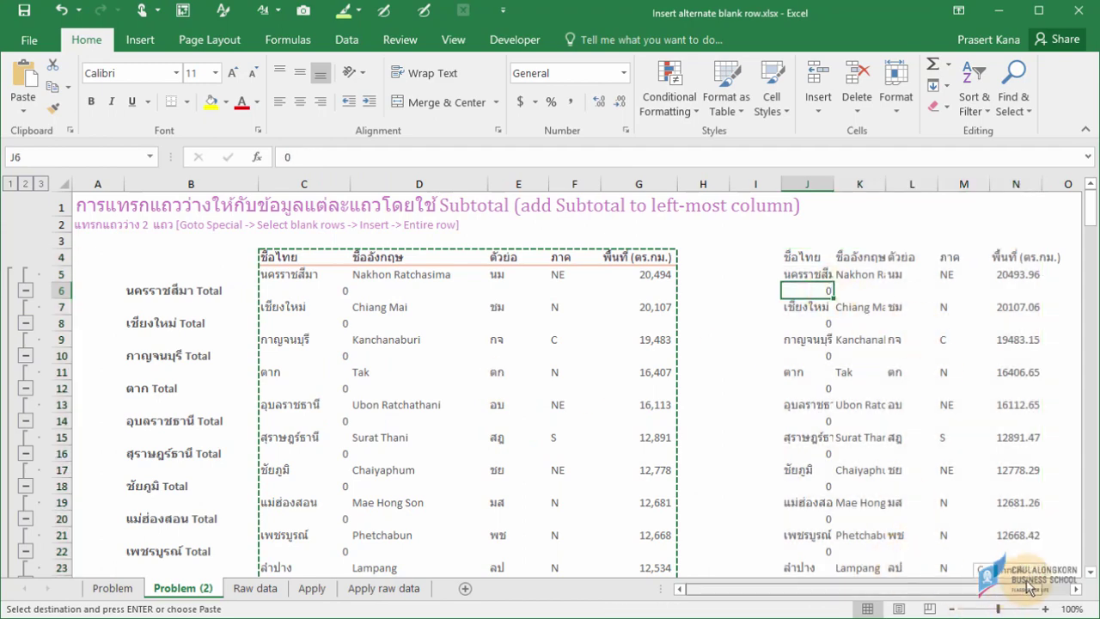
pyautogui.click(1075, 589)
pyautogui.moveTo(782, 183); pyautogui.dragTo(958, 184)
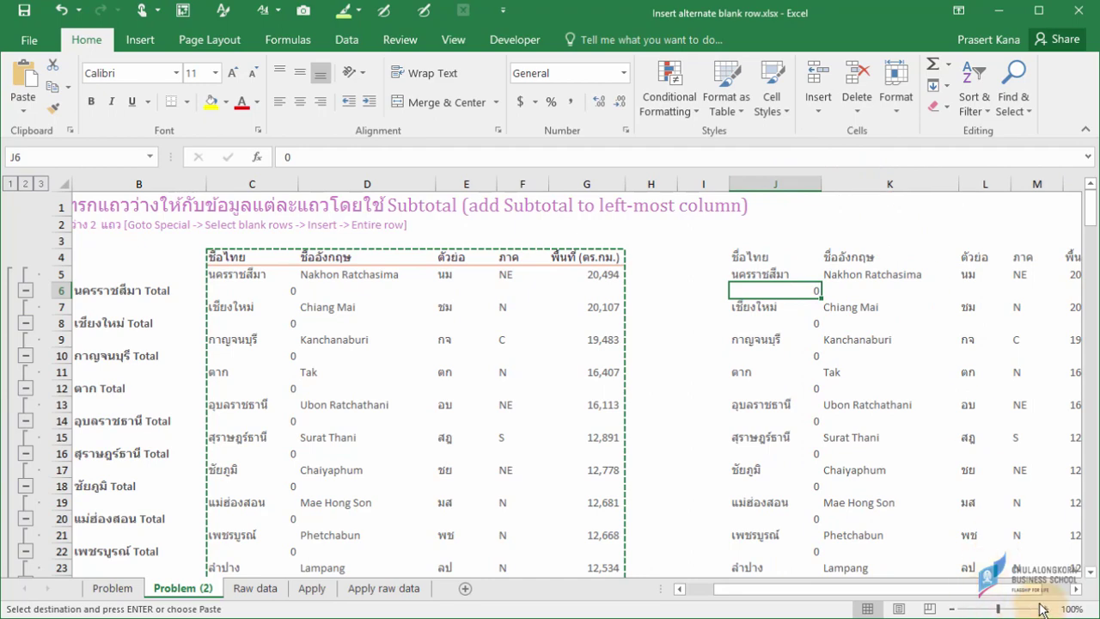
pyautogui.hscroll(1, 687, 267)
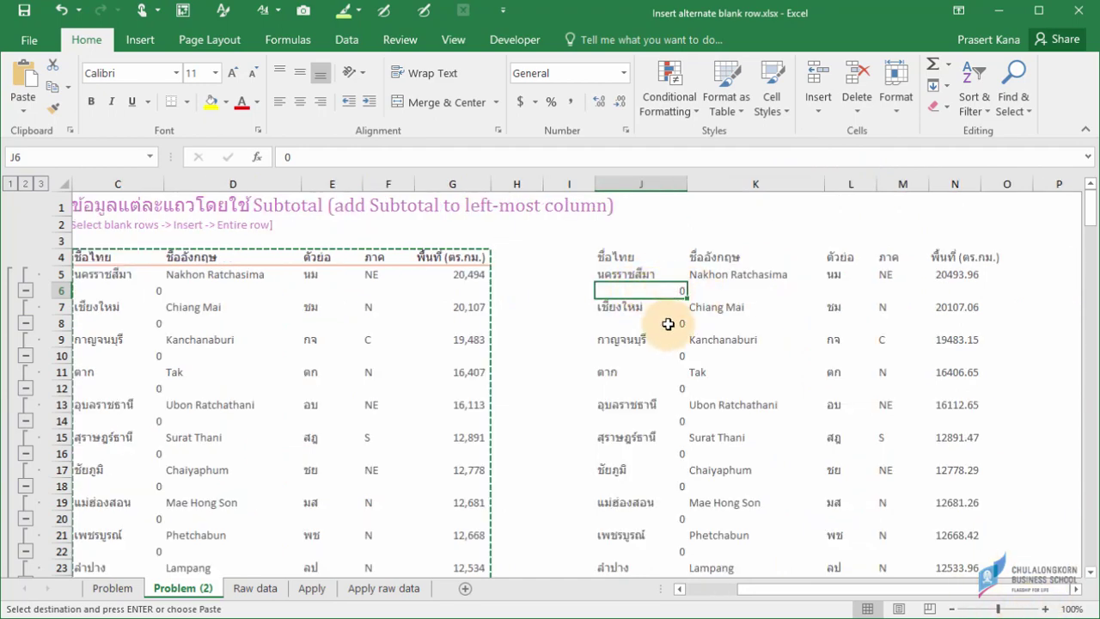
pyautogui.click(667, 324)
pyautogui.click(670, 355)
pyautogui.click(670, 389)
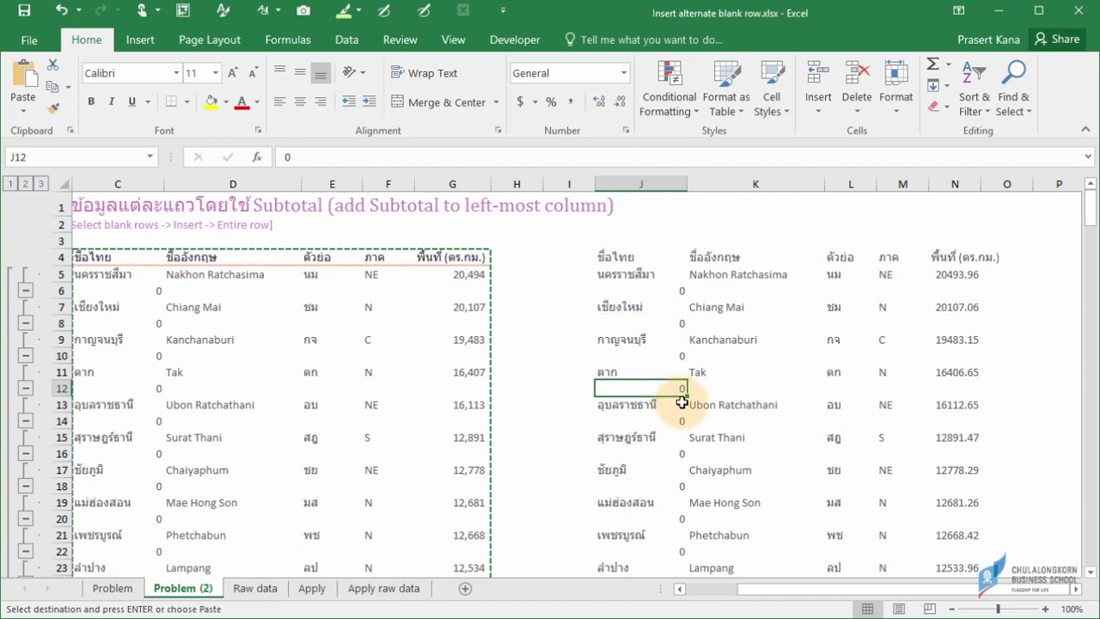
pyautogui.click(648, 186)
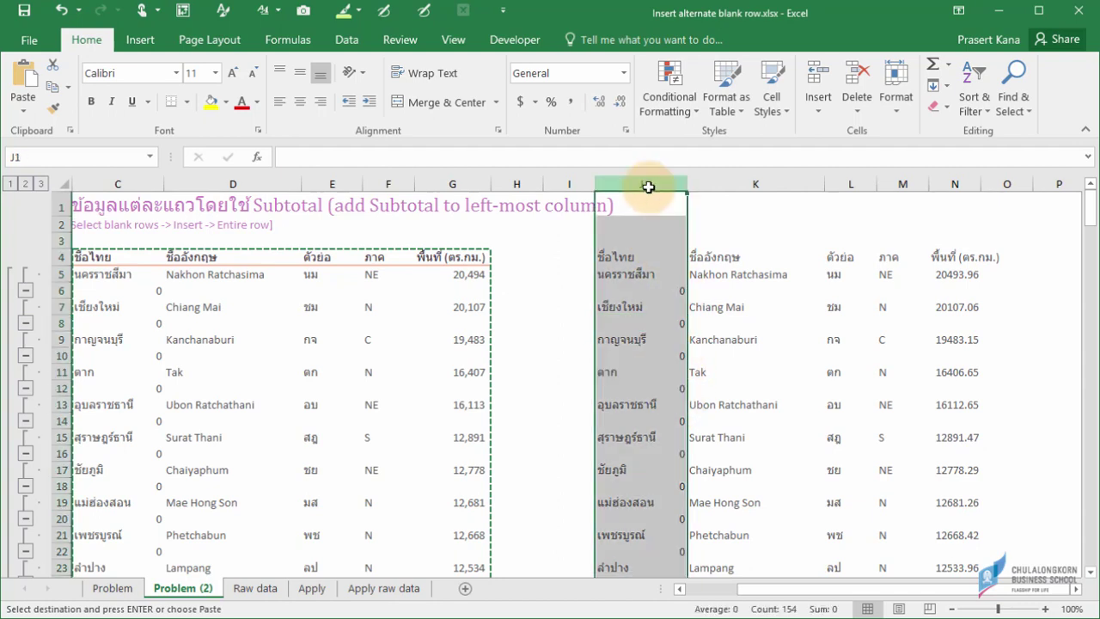
# - Use Go To Special to select only the numeric constants (the 0s) in column J
pyautogui.press('F5')
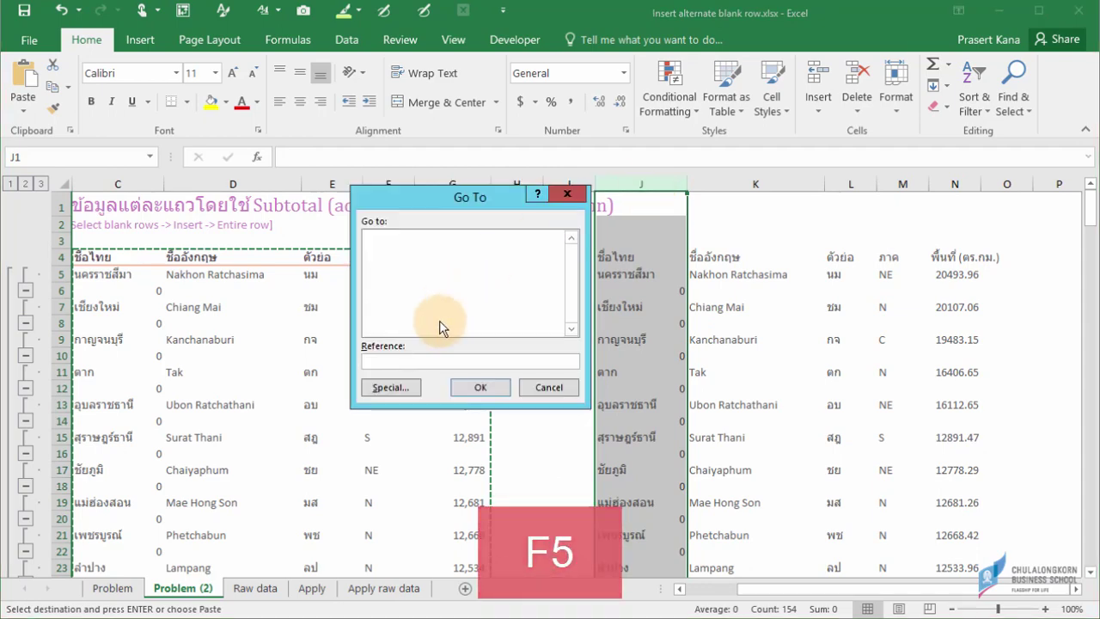
pyautogui.click(392, 387)
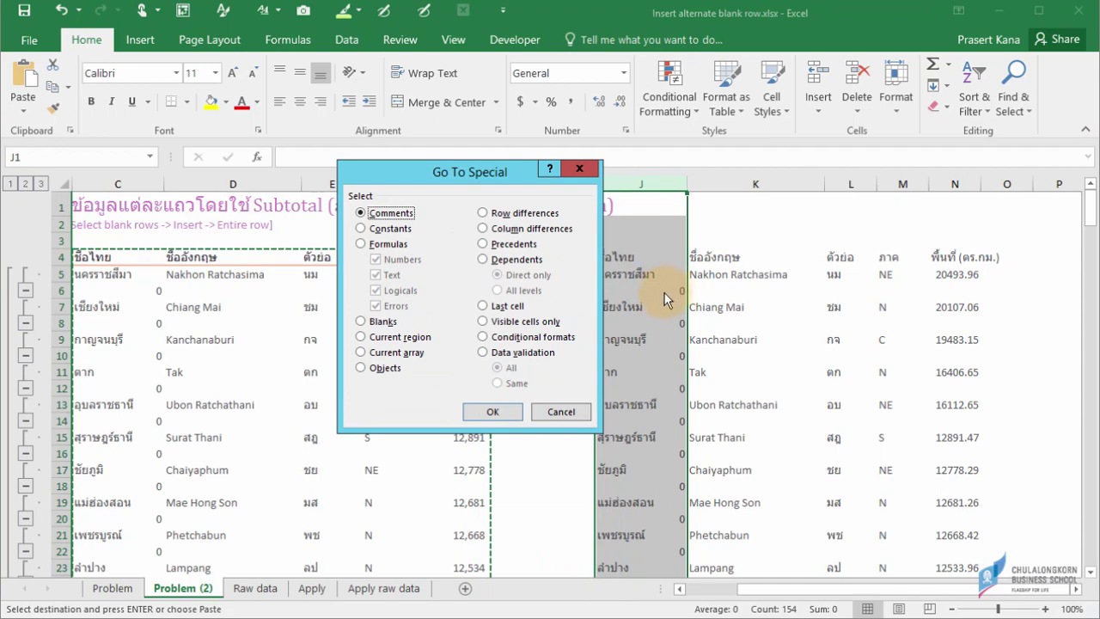
pyautogui.click(391, 229)
pyautogui.click(376, 274)
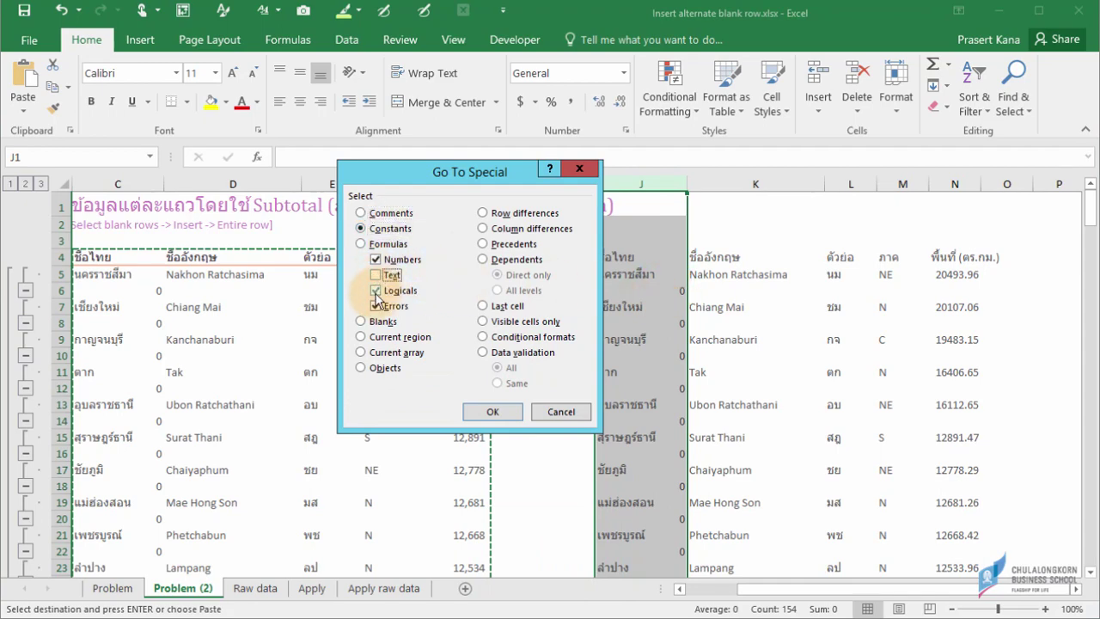
pyautogui.click(376, 306)
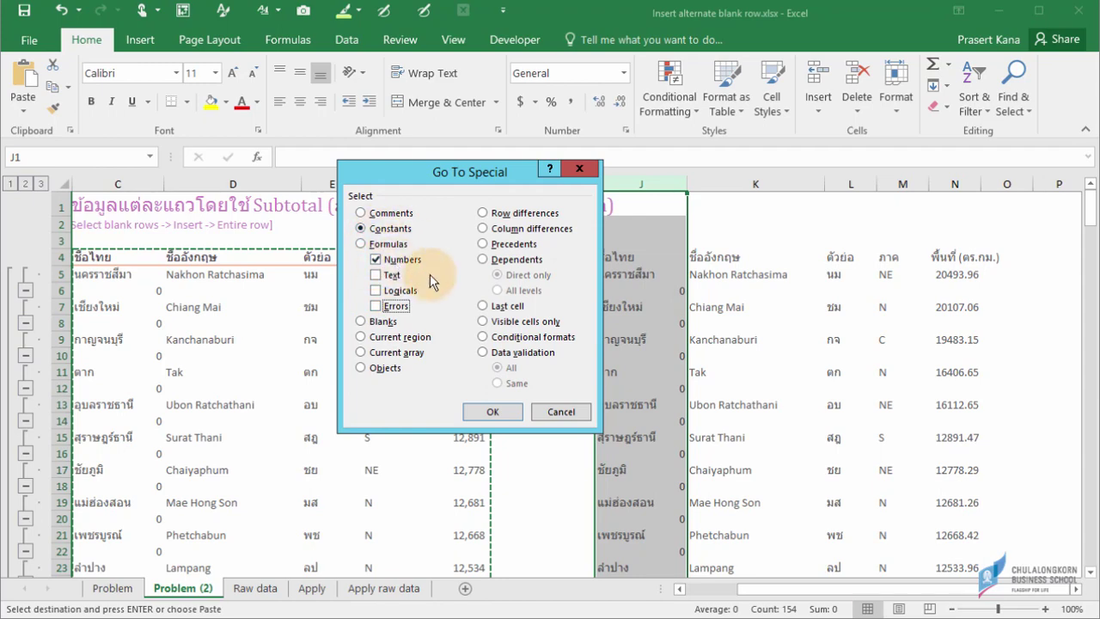
pyautogui.moveTo(459, 176); pyautogui.dragTo(278, 173)
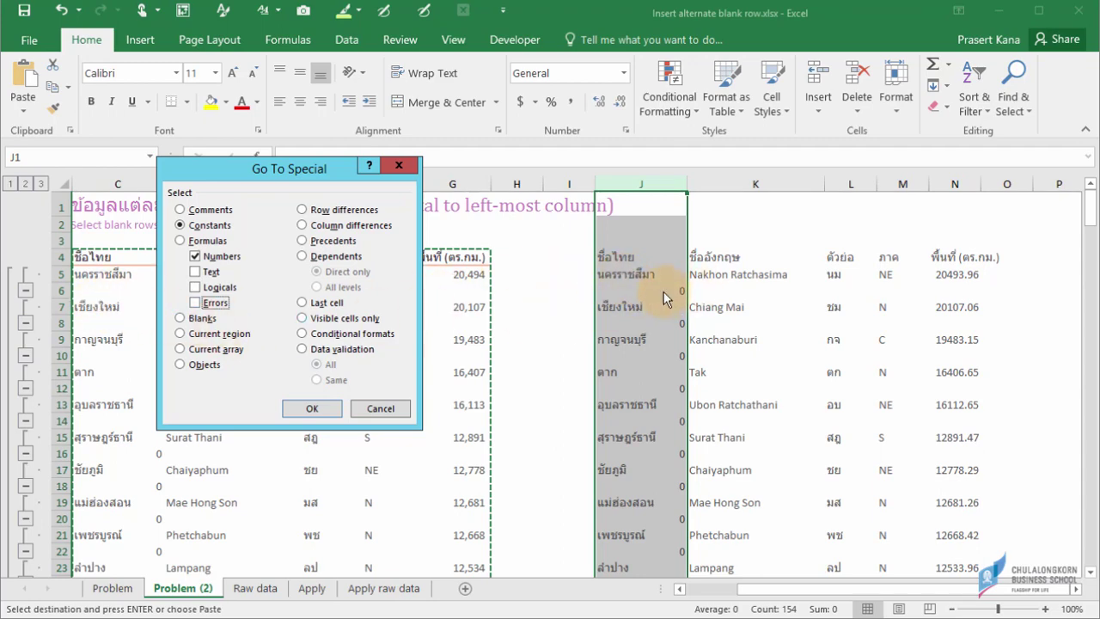
pyautogui.click(309, 409)
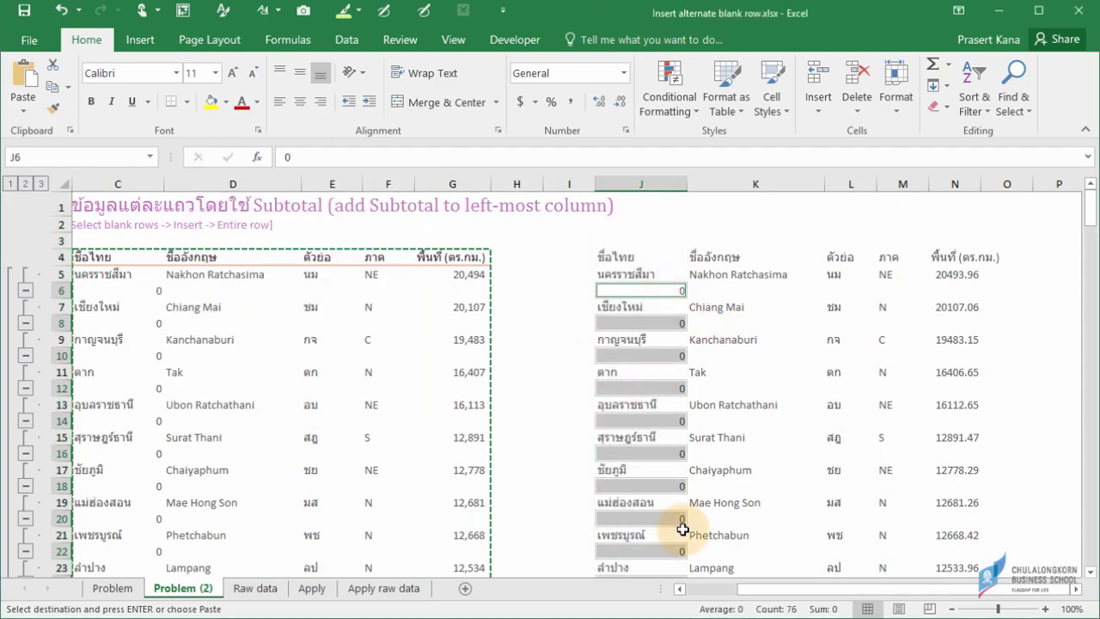
# - Delete the selected 0 values from column J and scroll down to confirm the blank cells
pyautogui.press('Delete')
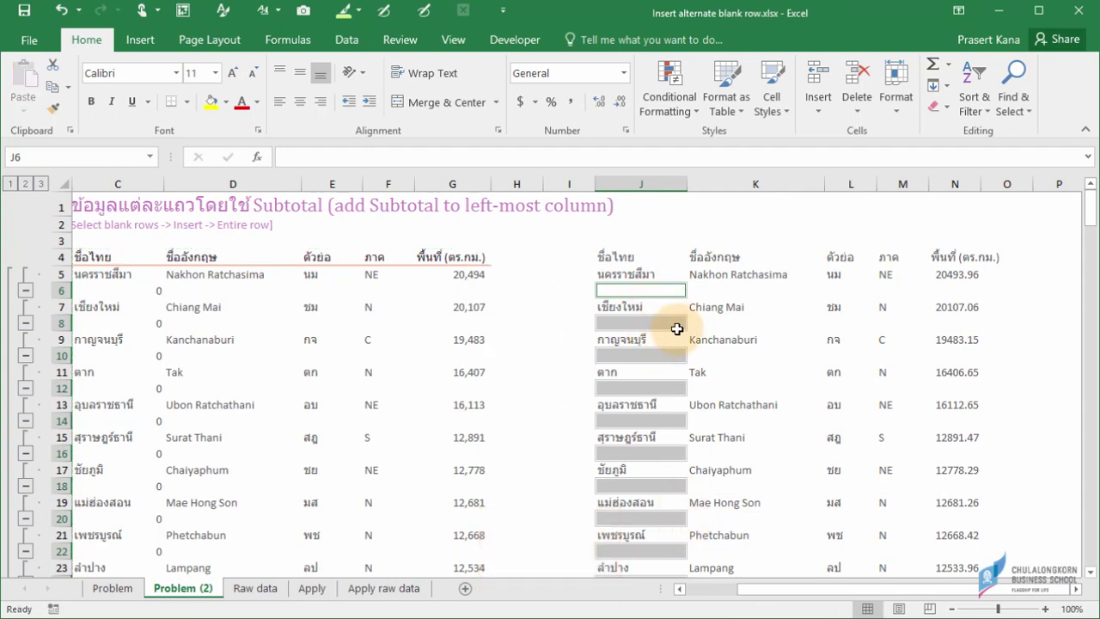
pyautogui.press('Right')
pyautogui.click(608, 290)
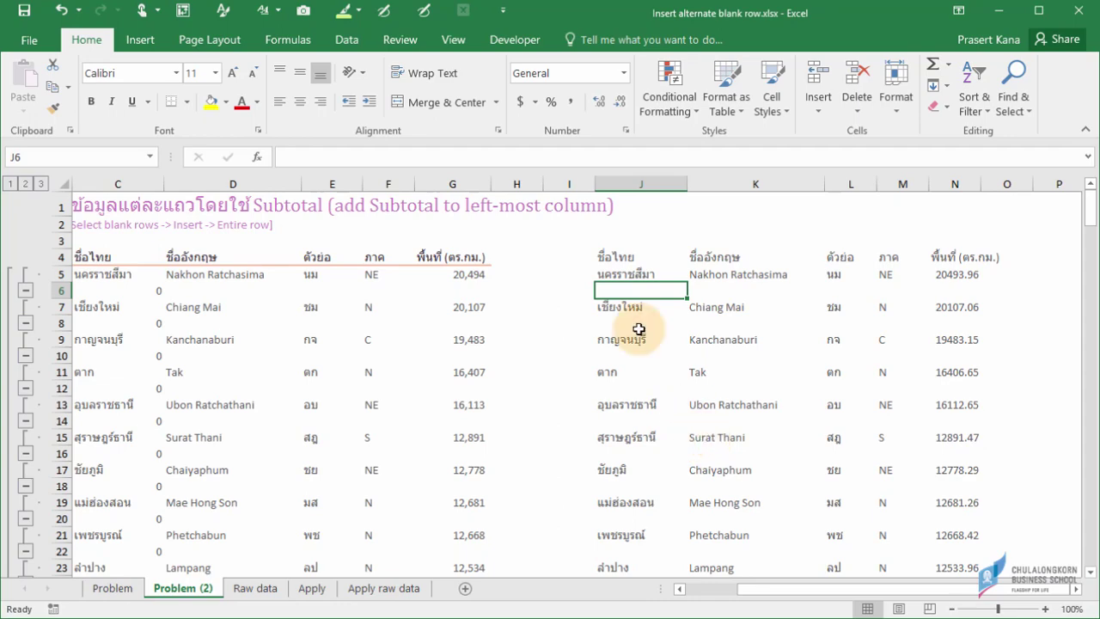
pyautogui.click(644, 258)
pyautogui.scroll(-2, 659, 376)
pyautogui.scroll(-6, 663, 382)
pyautogui.scroll(-6, 663, 382)
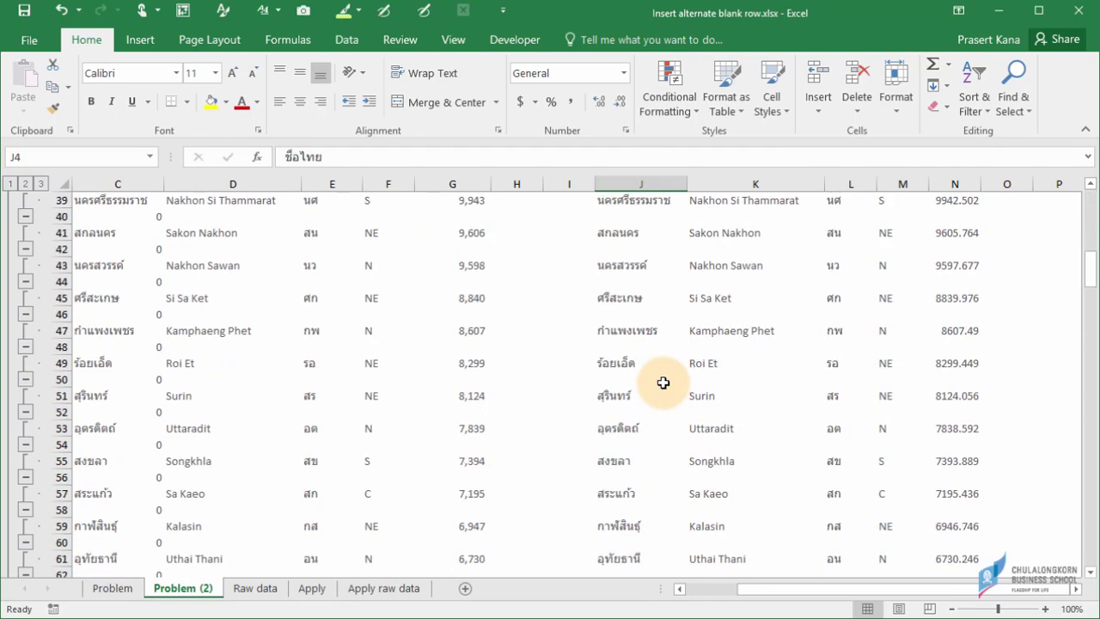
pyautogui.scroll(-6, 664, 383)
pyautogui.scroll(-7, 663, 382)
pyautogui.scroll(-5, 663, 382)
# - Select J4:J157 and pick out only its blank cells with Go To Special > Blanks
pyautogui.scroll(-9, 663, 382)
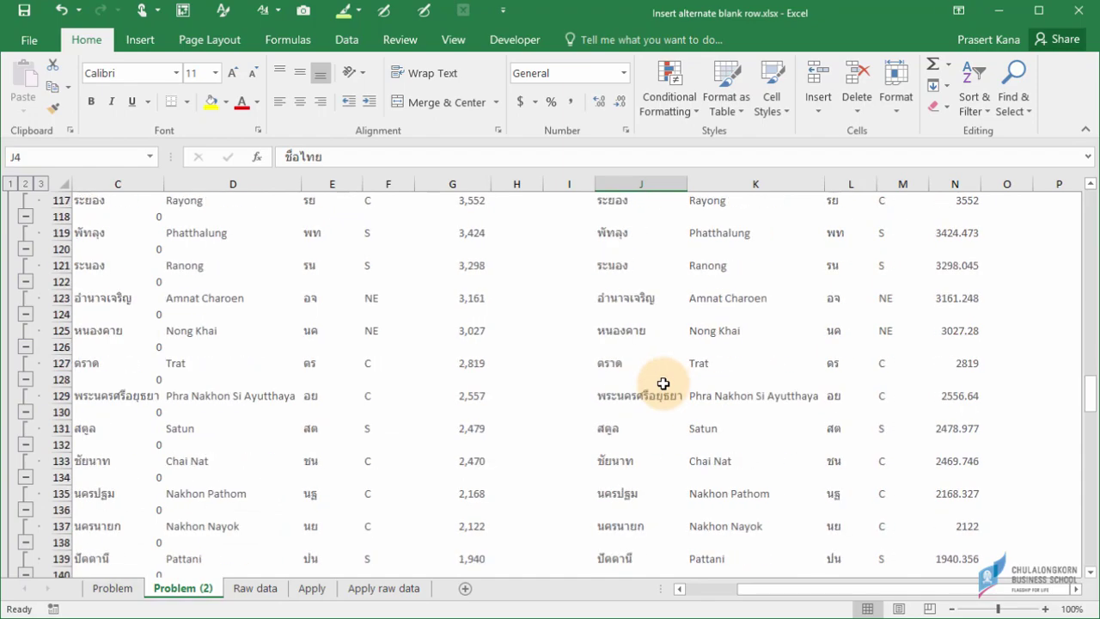
pyautogui.scroll(-2, 663, 382)
pyautogui.scroll(-2, 664, 383)
pyautogui.scroll(-4, 663, 384)
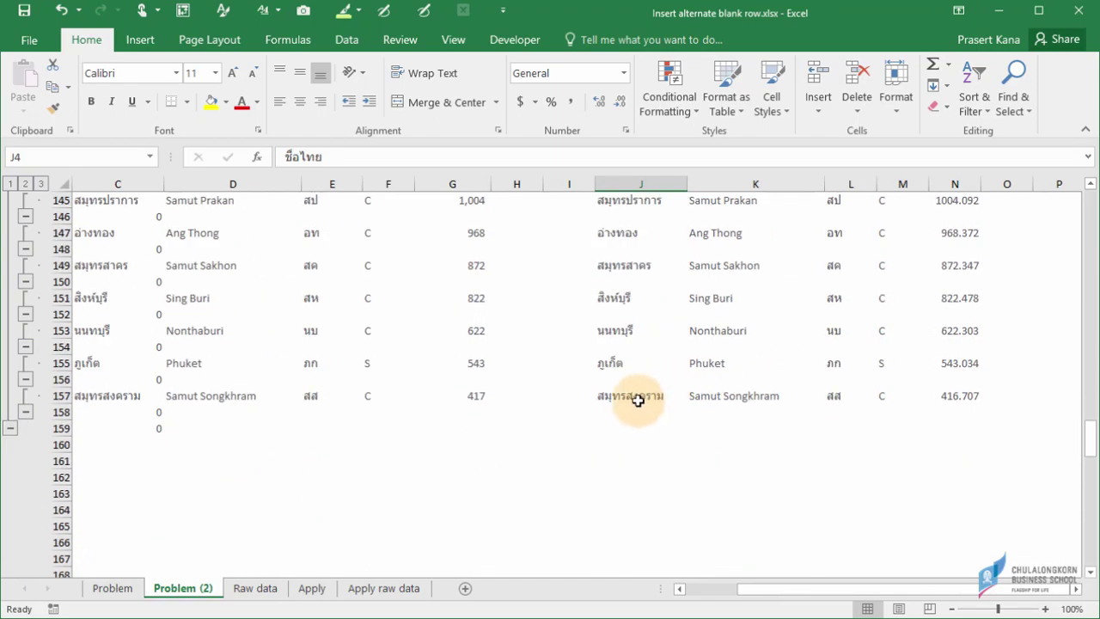
pyautogui.keyDown('shift'); pyautogui.click(638, 399); pyautogui.keyUp('shift')
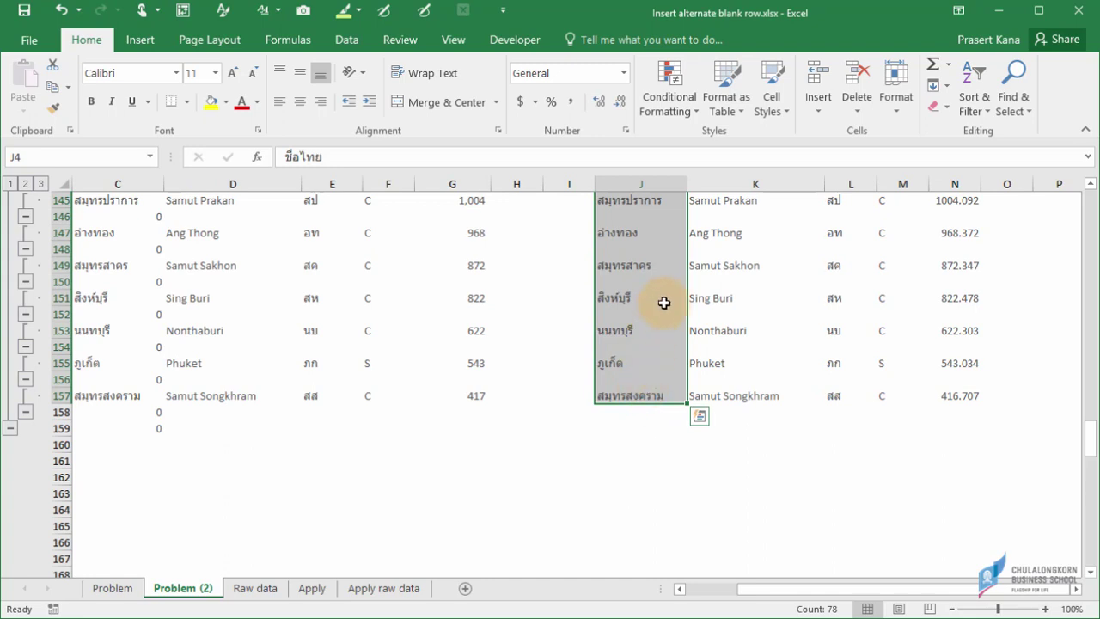
pyautogui.press('F5')
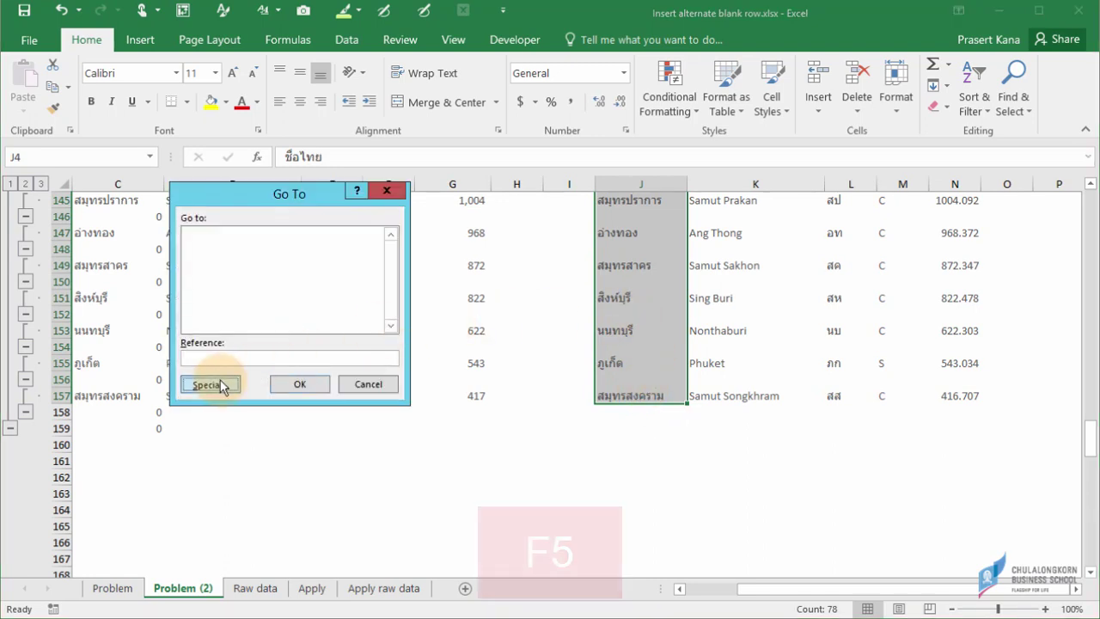
pyautogui.click(221, 380)
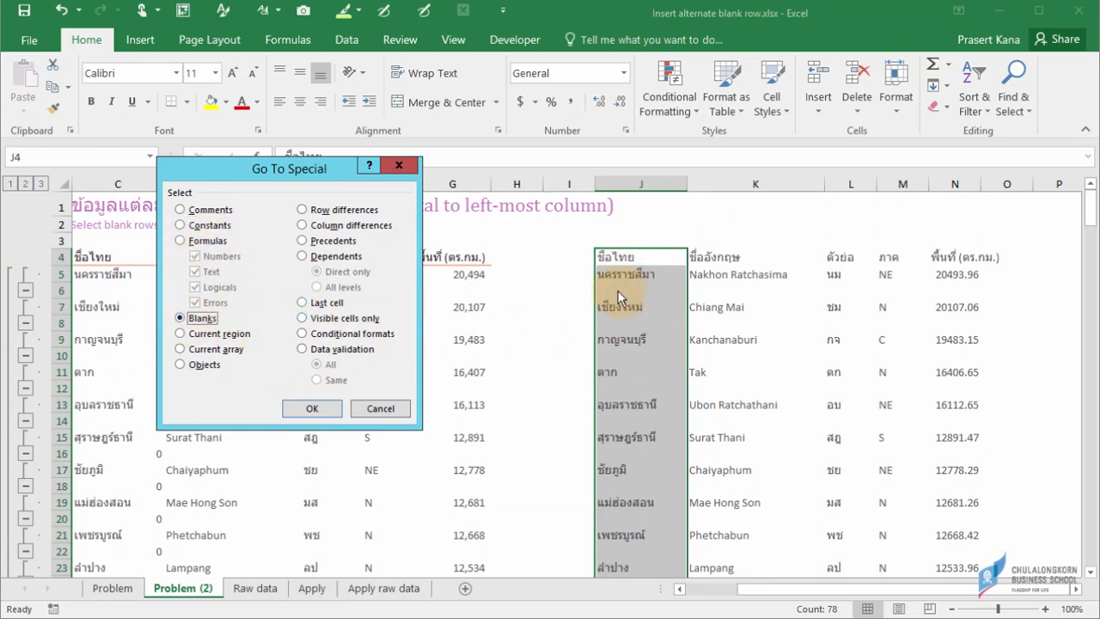
pyautogui.click(306, 411)
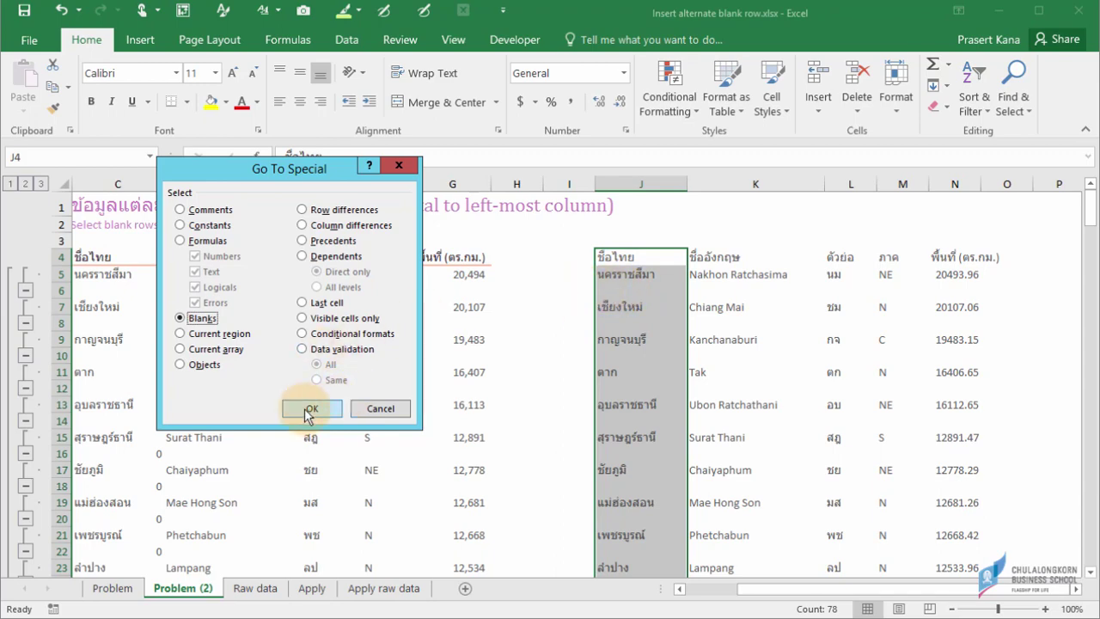
pyautogui.rightClick(667, 293)
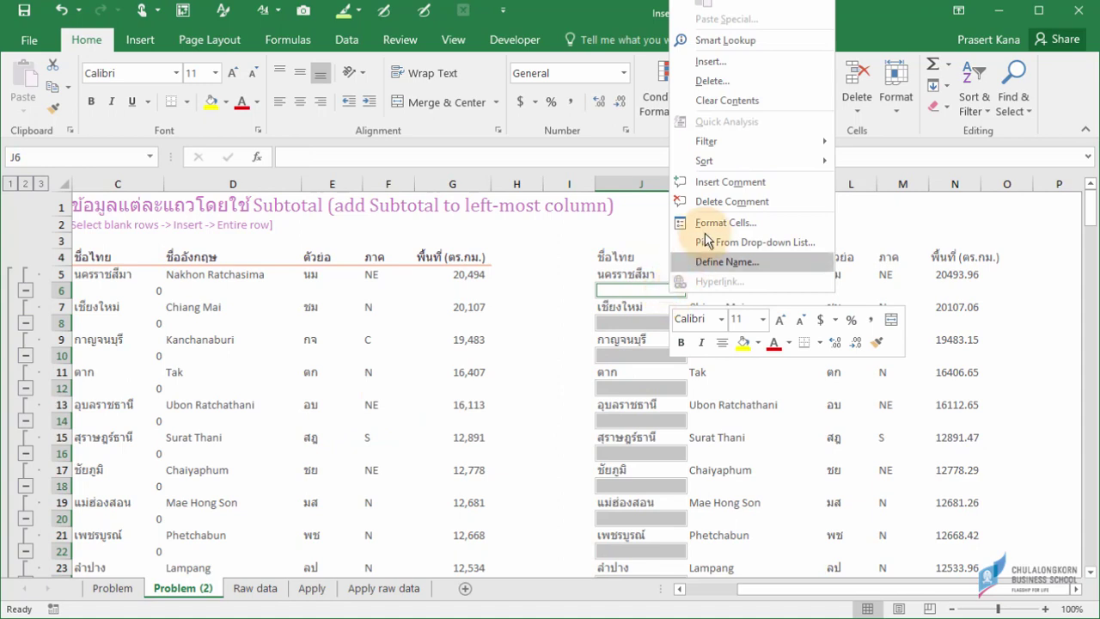
pyautogui.click(711, 61)
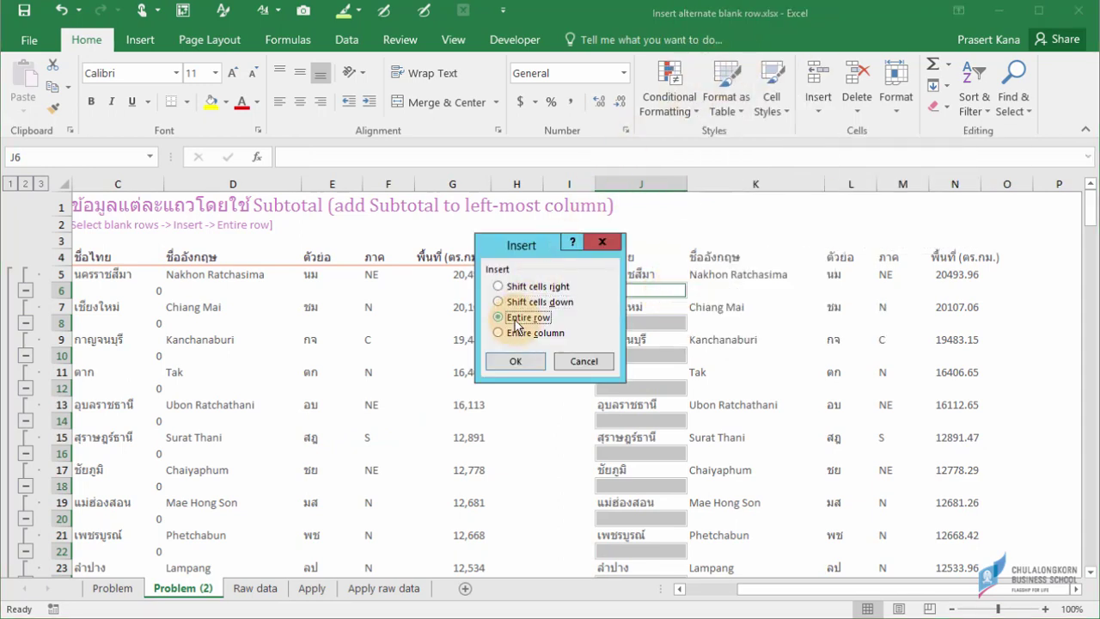
pyautogui.moveTo(491, 244); pyautogui.dragTo(306, 239)
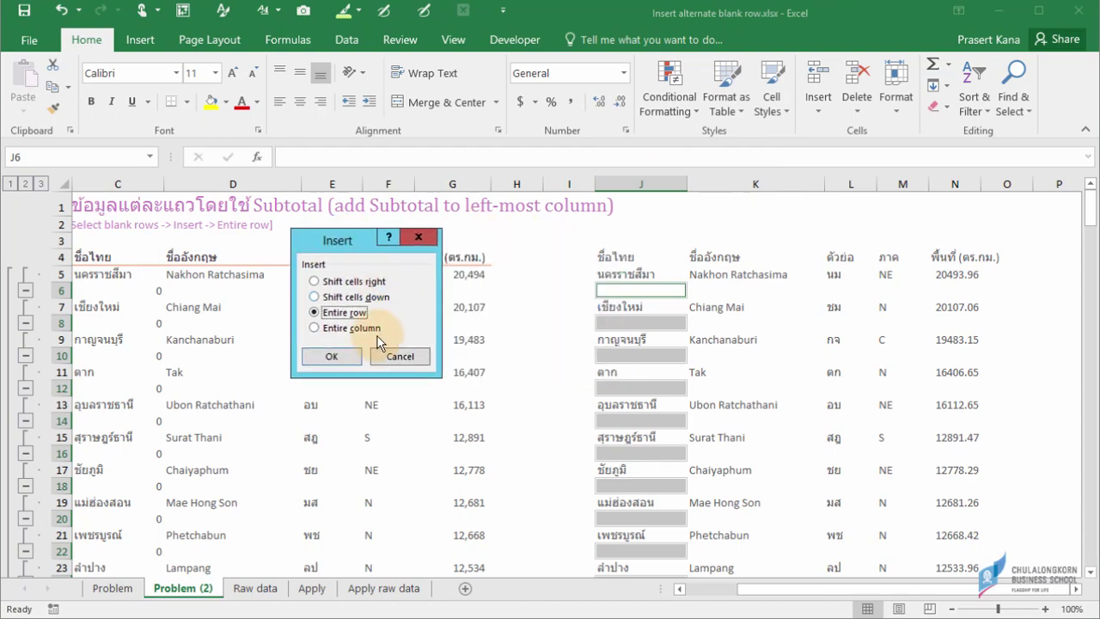
pyautogui.click(333, 356)
pyautogui.click(660, 304)
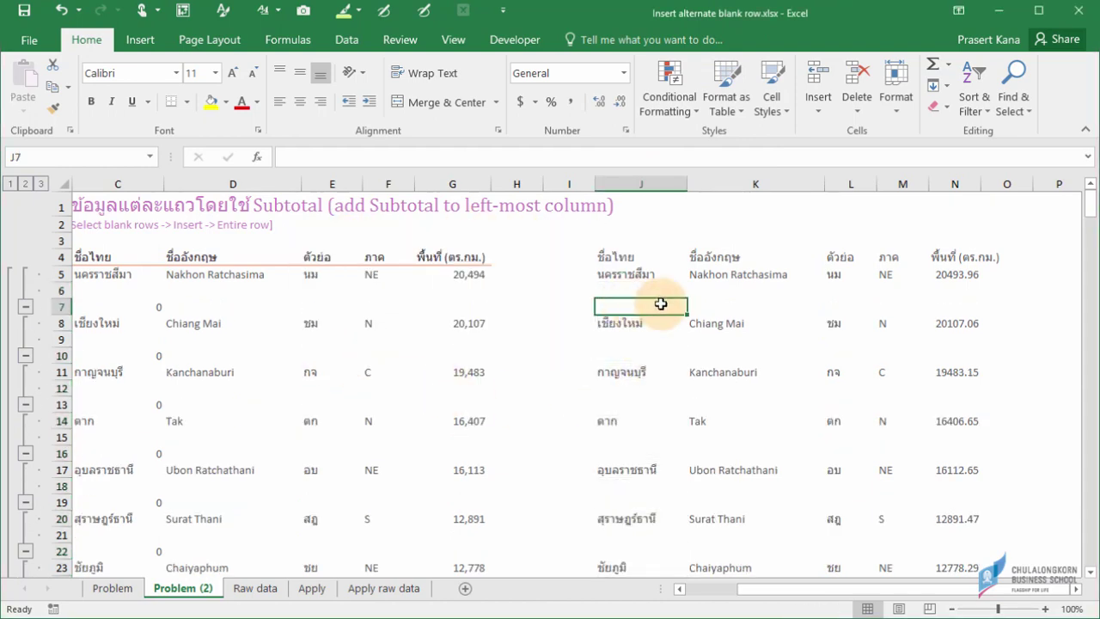
pyautogui.click(652, 289)
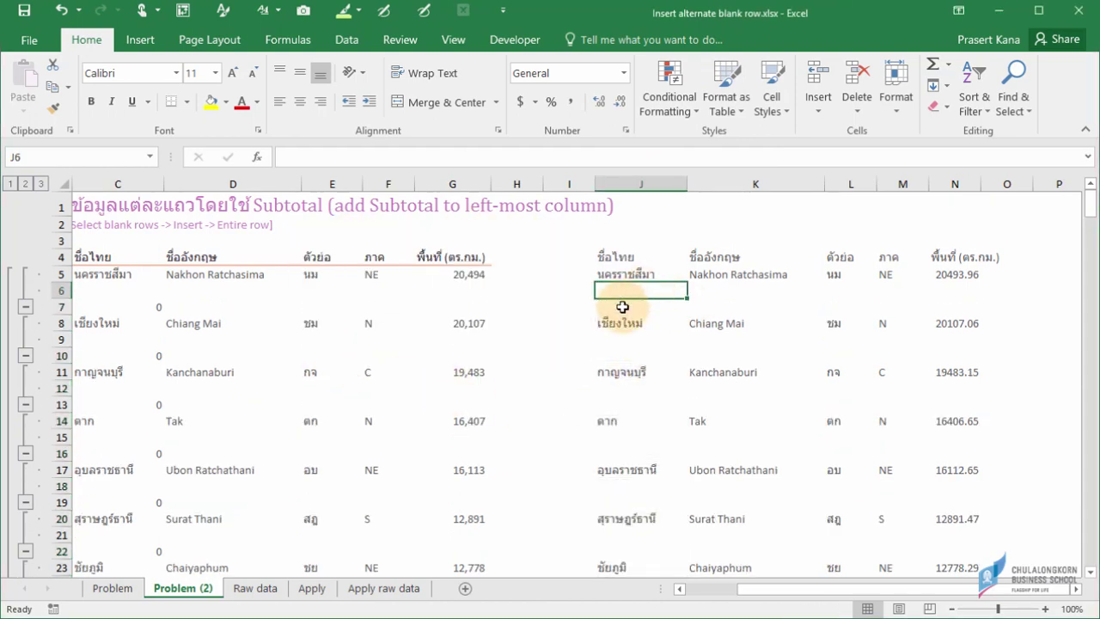
pyautogui.click(653, 355)
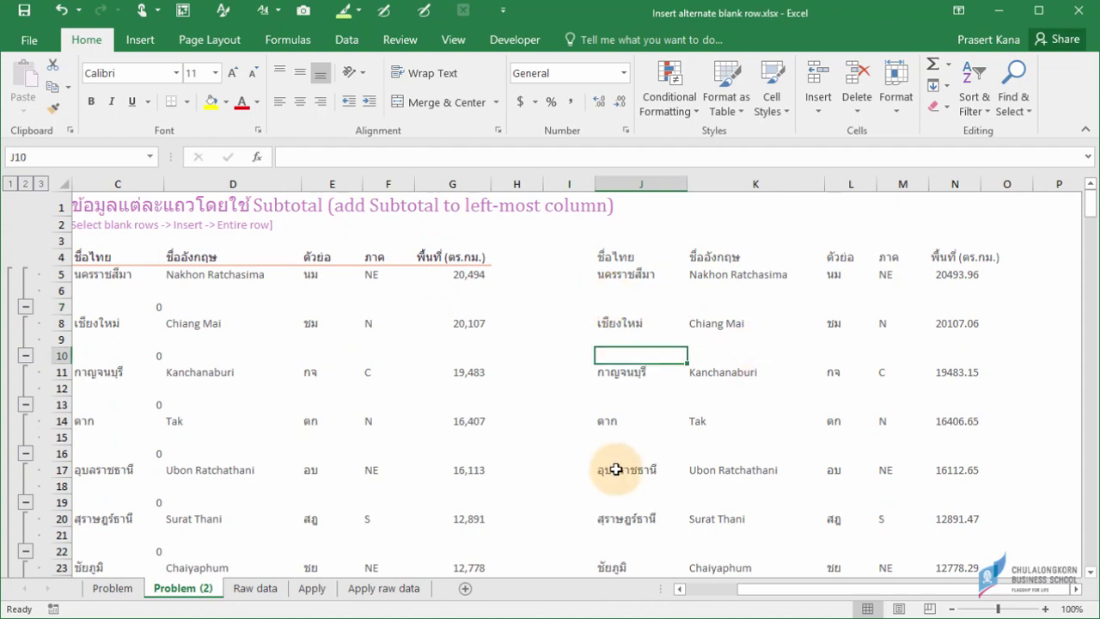
# - Switch to the Apply raw data sheet and look over the question list and spaced example
pyautogui.click(382, 588)
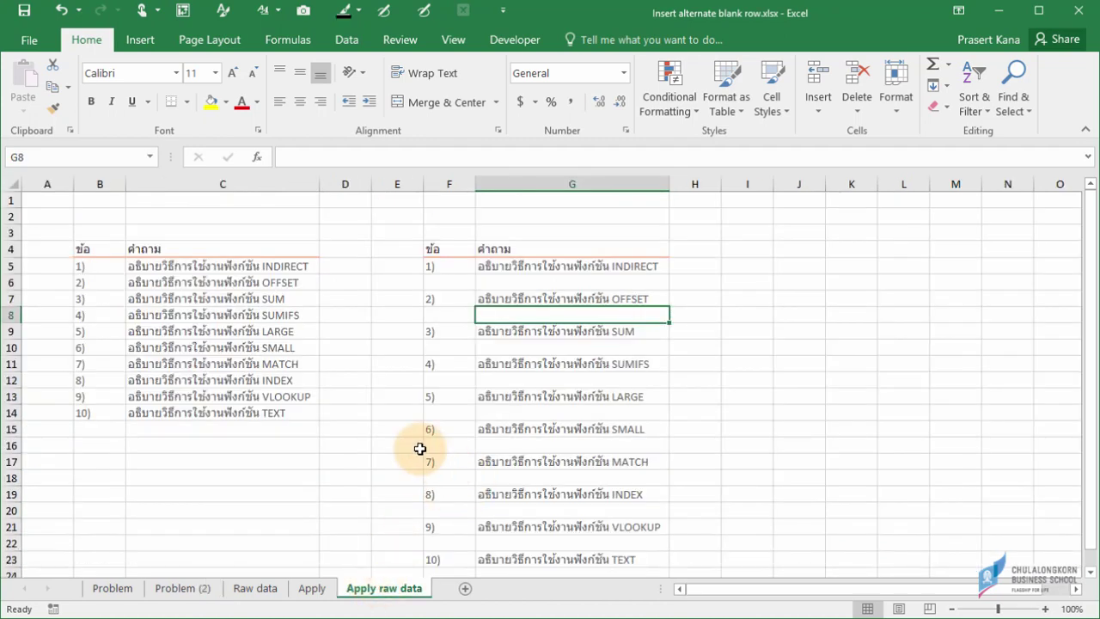
pyautogui.click(83, 249)
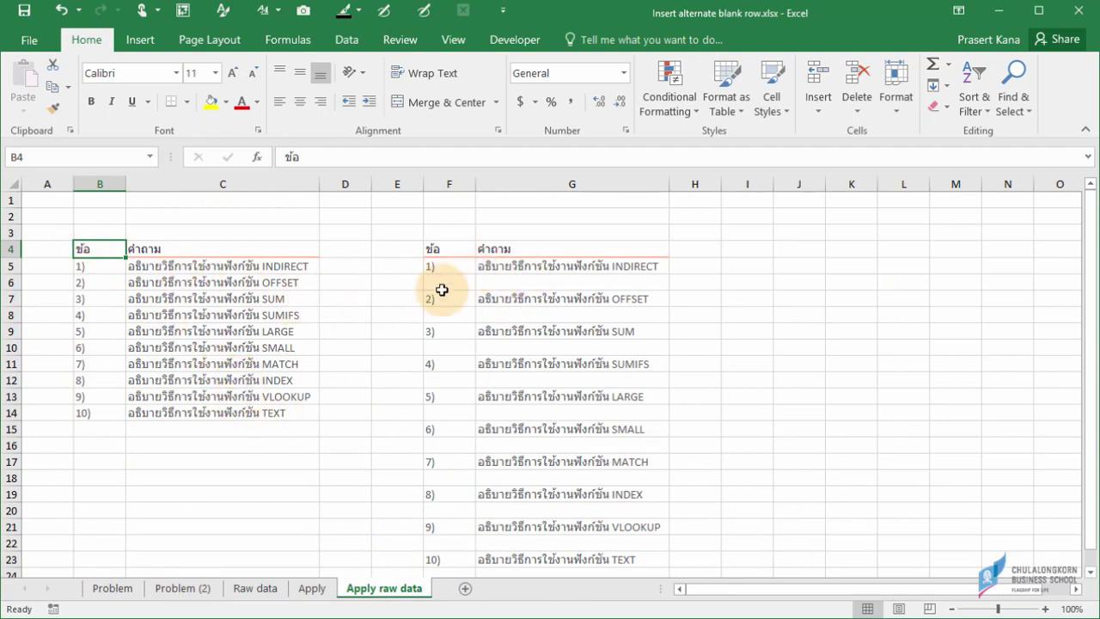
pyautogui.click(494, 282)
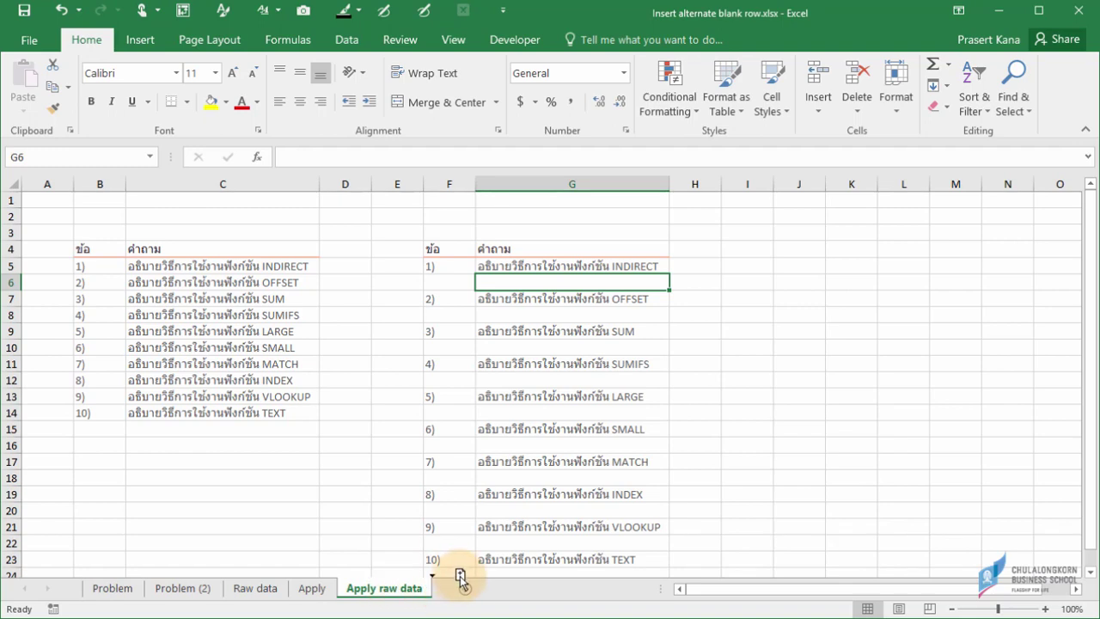
# - Duplicate Apply raw data, delete columns F:H from the copy, and select B4:C14
pyautogui.moveTo(391, 591); pyautogui.dragTo(472, 580)
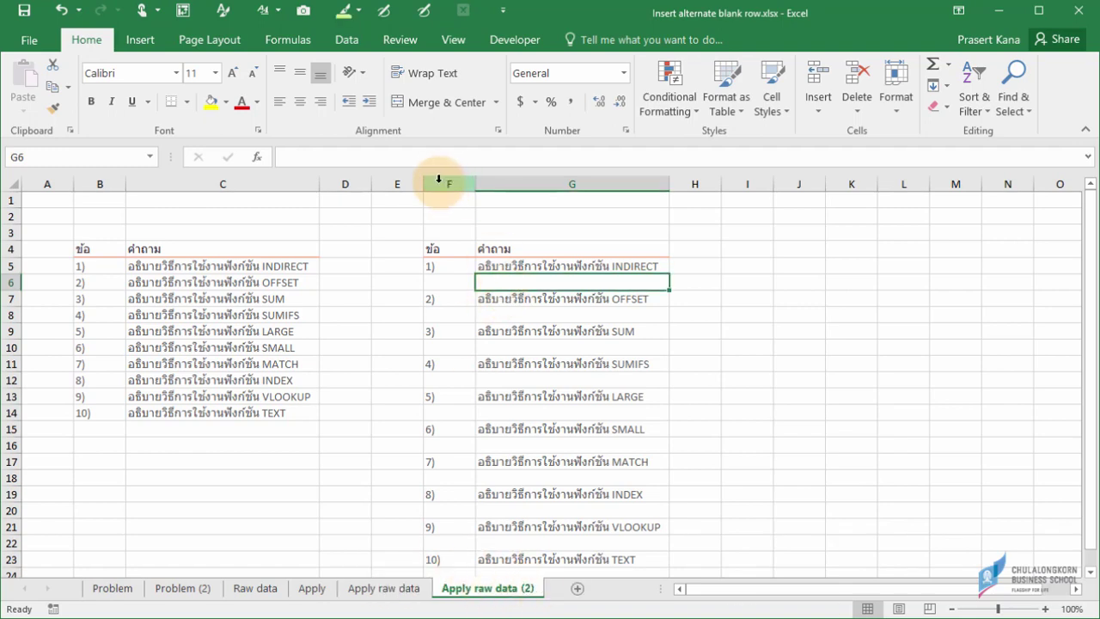
pyautogui.moveTo(447, 181); pyautogui.dragTo(691, 195)
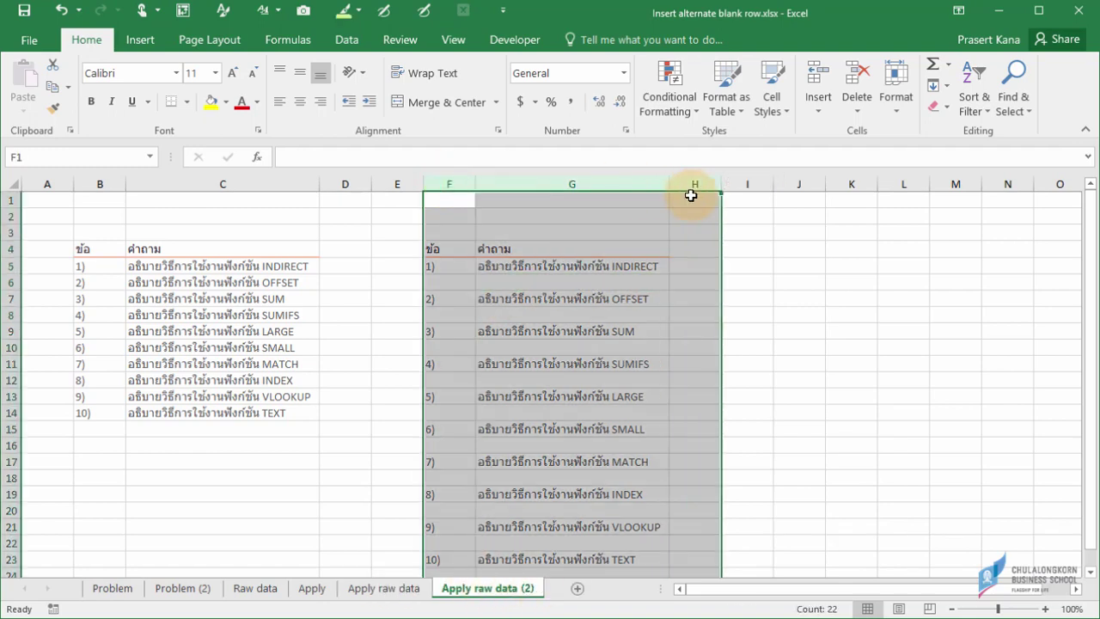
pyautogui.rightClick(693, 184)
pyautogui.click(747, 319)
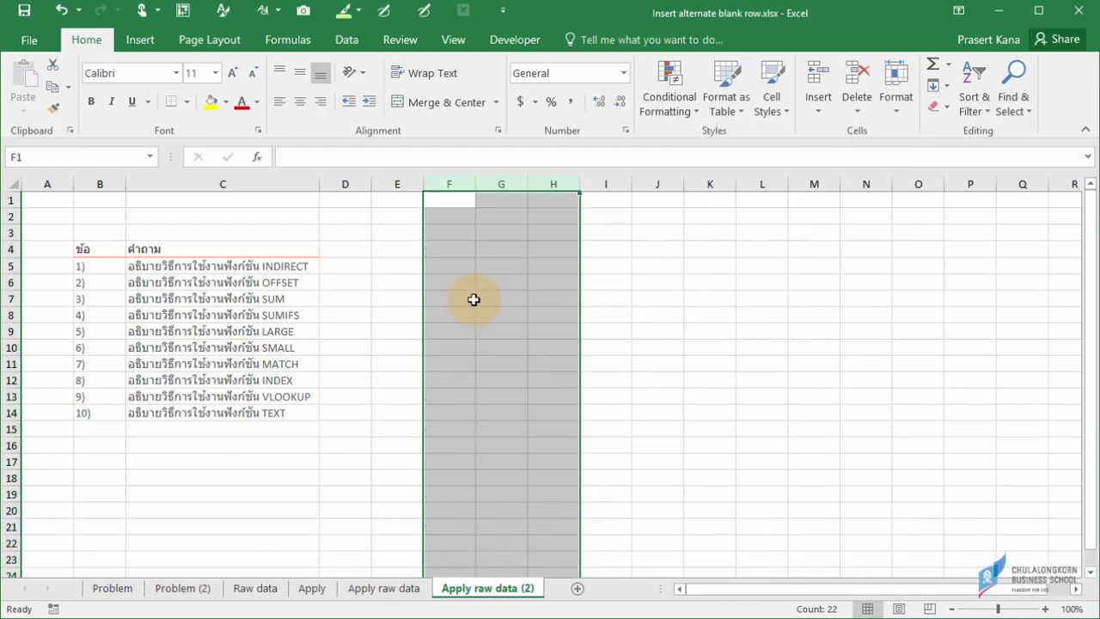
pyautogui.click(443, 266)
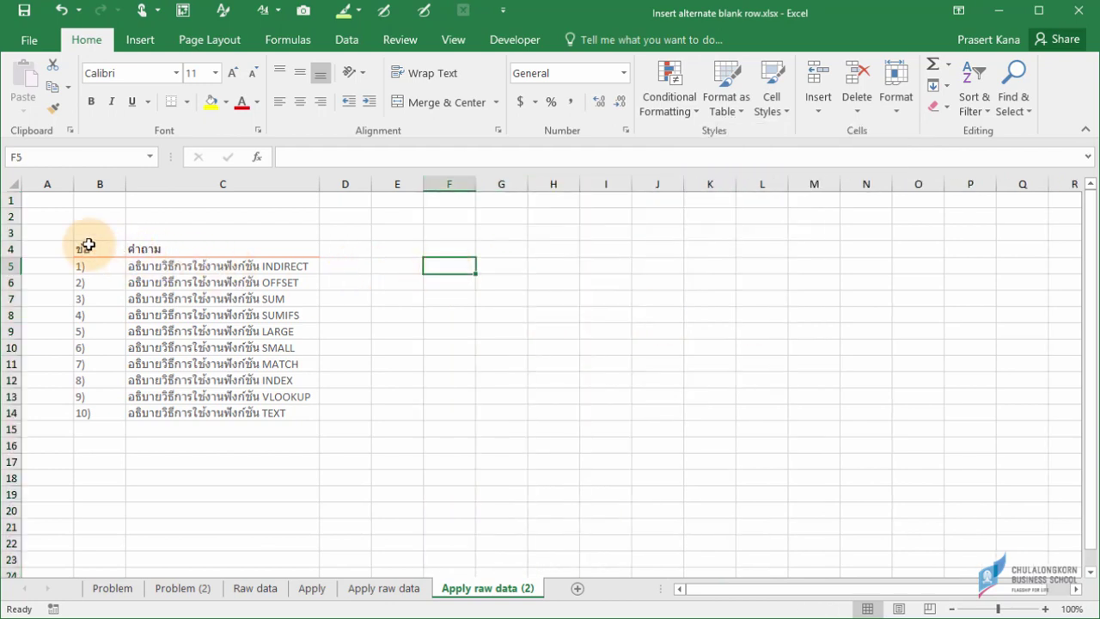
pyautogui.moveTo(88, 246); pyautogui.dragTo(273, 410)
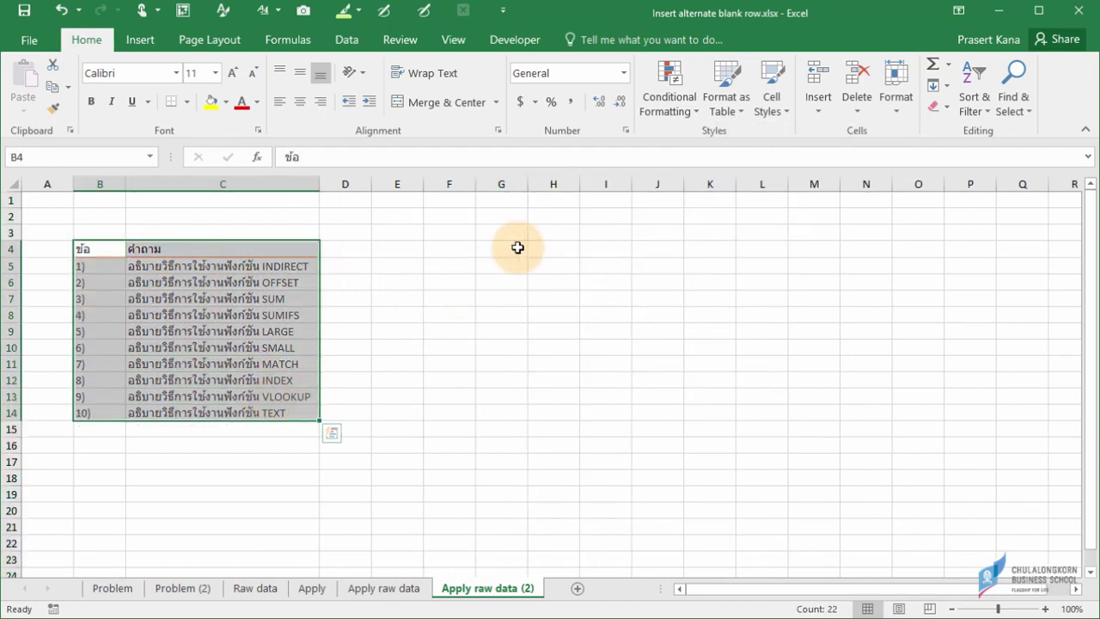
# - Add Count subtotals on ข้อ only (not คำถาม), then check the SUBTOTAL formulas in C6 and C8
pyautogui.click(344, 40)
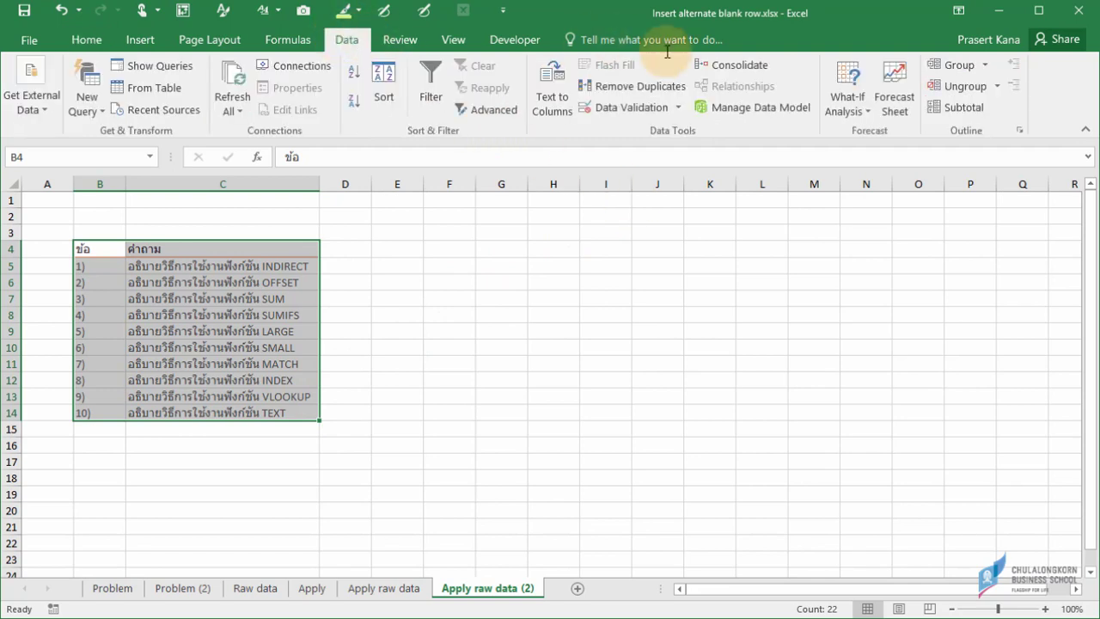
pyautogui.click(962, 107)
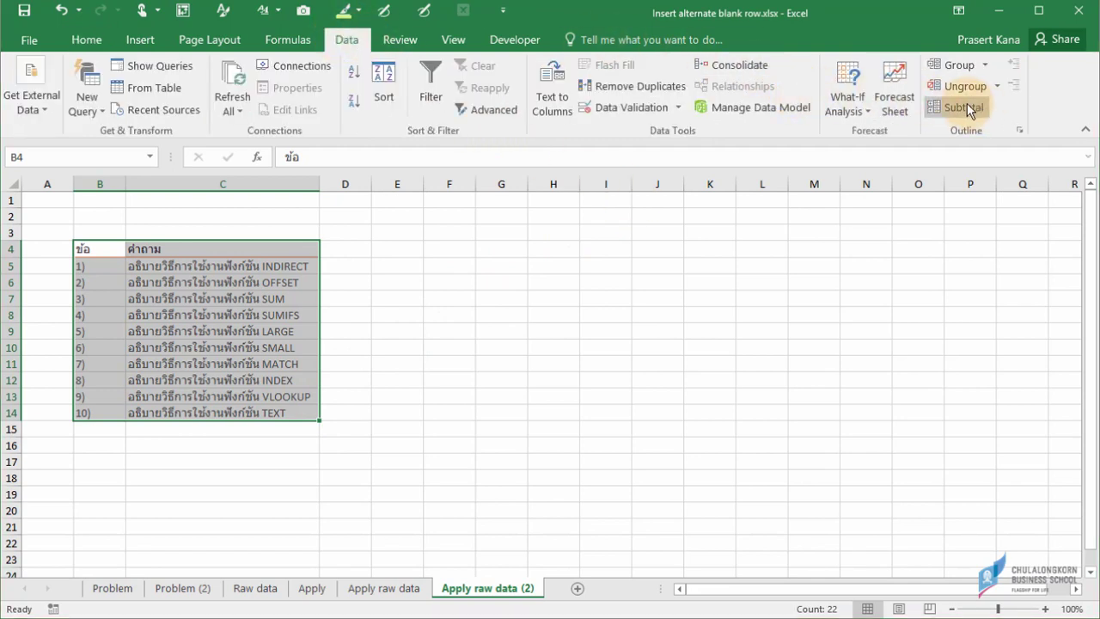
pyautogui.click(198, 274)
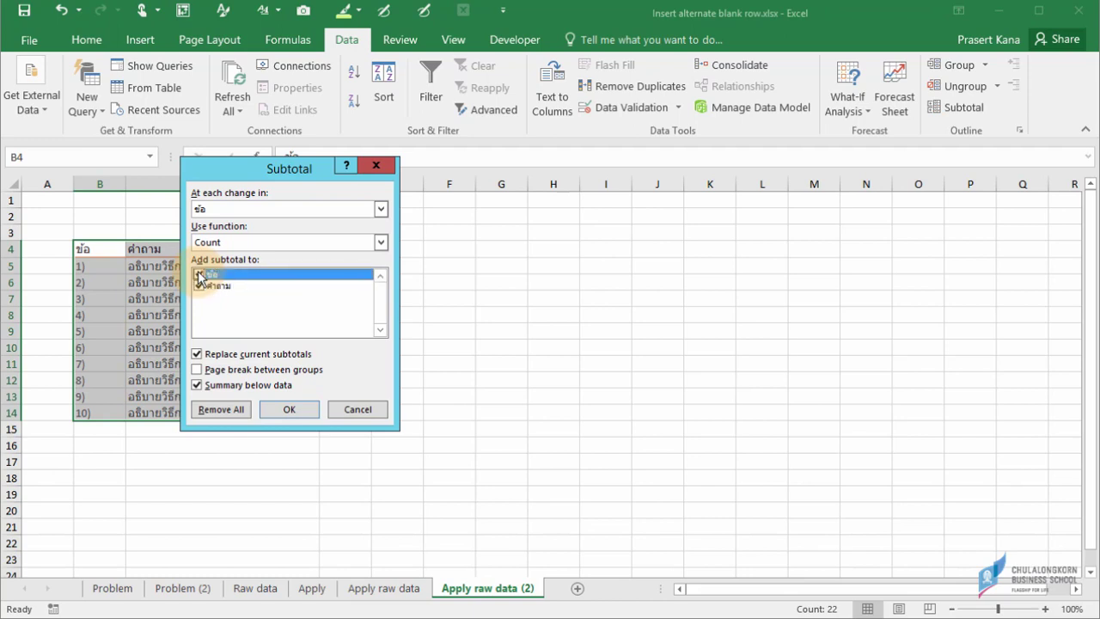
pyautogui.click(198, 285)
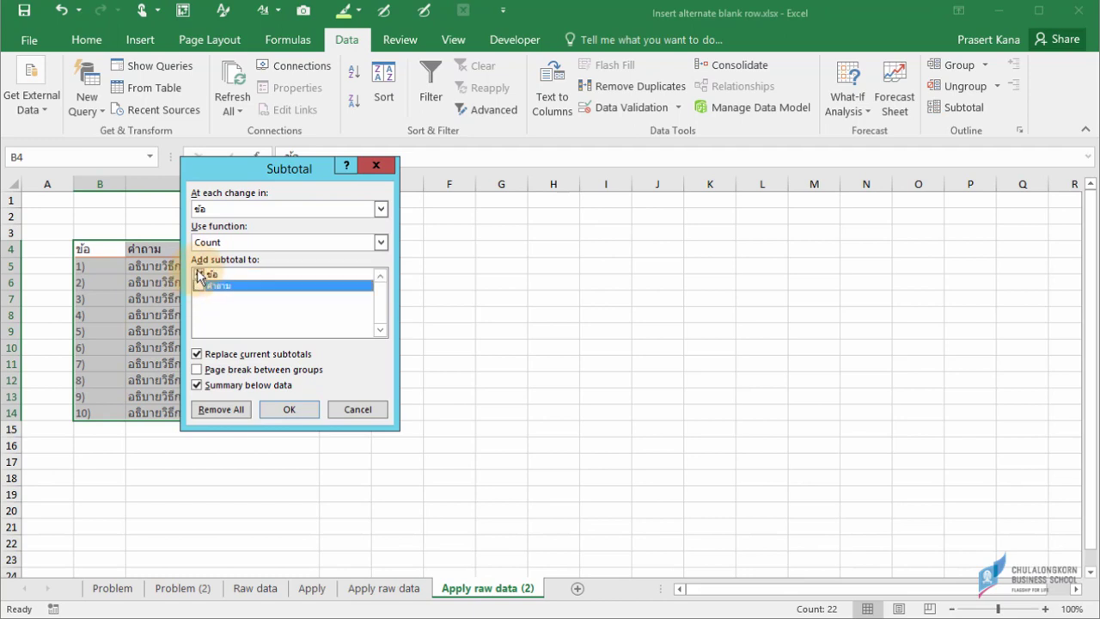
pyautogui.click(289, 409)
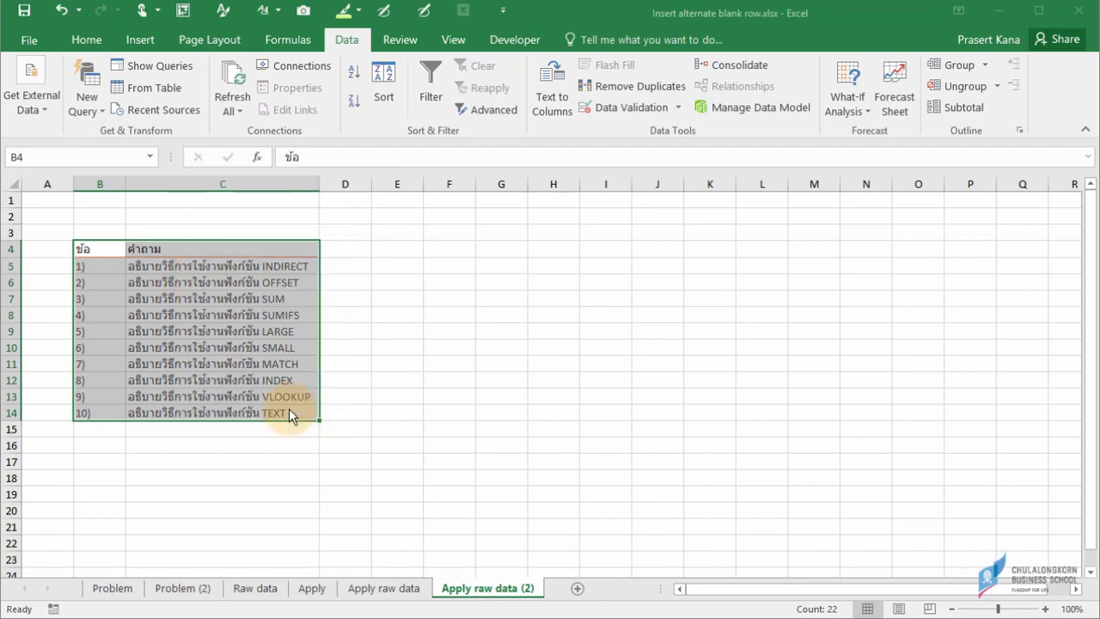
pyautogui.click(198, 283)
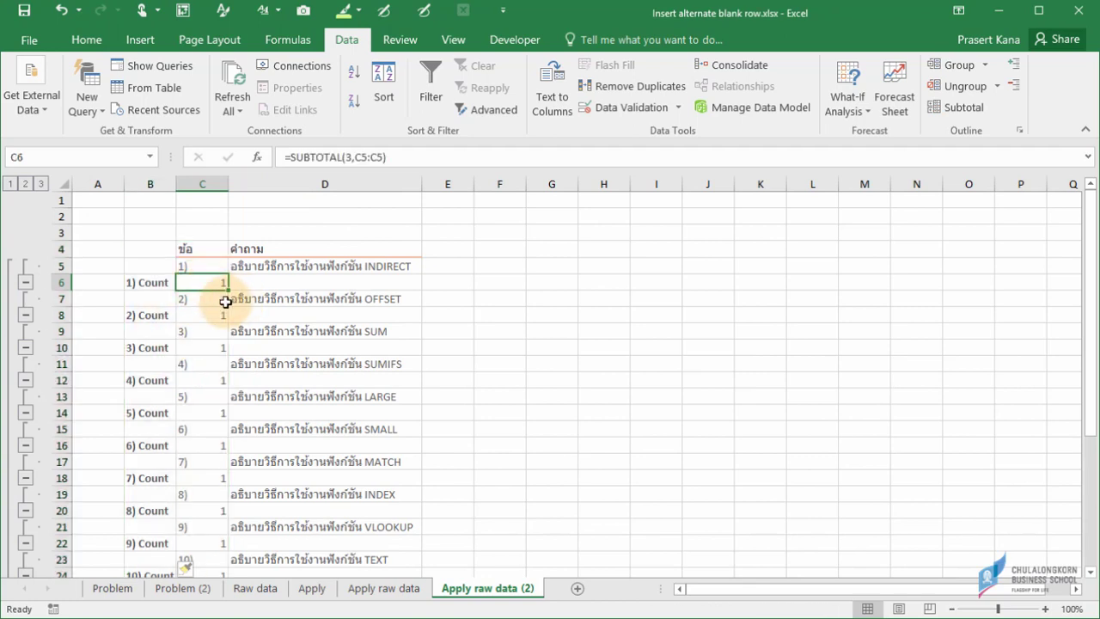
pyautogui.click(205, 316)
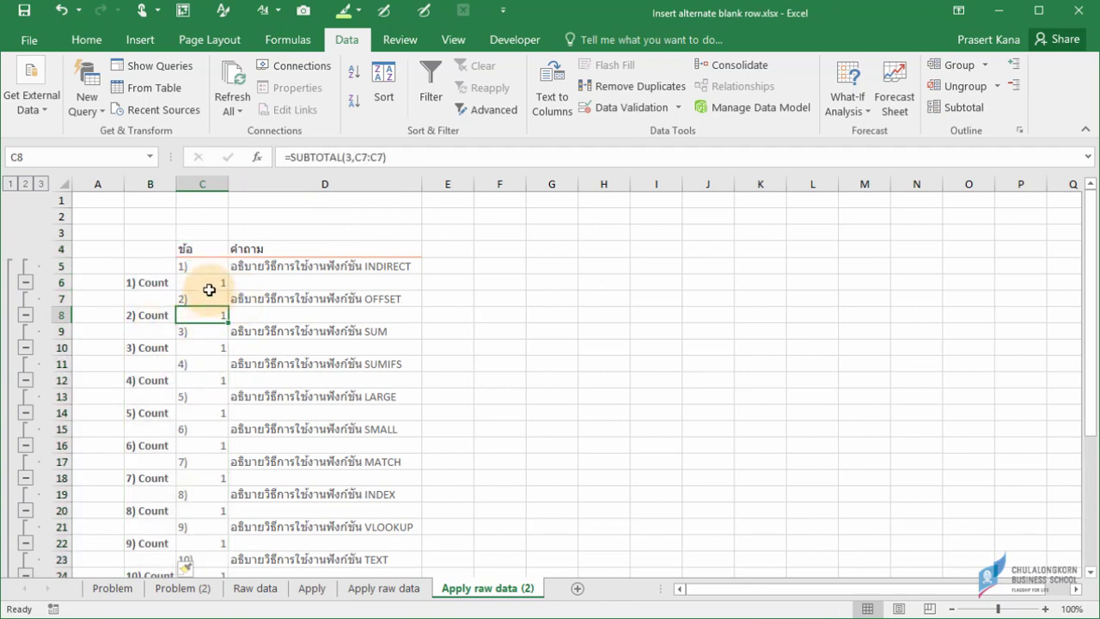
pyautogui.click(200, 283)
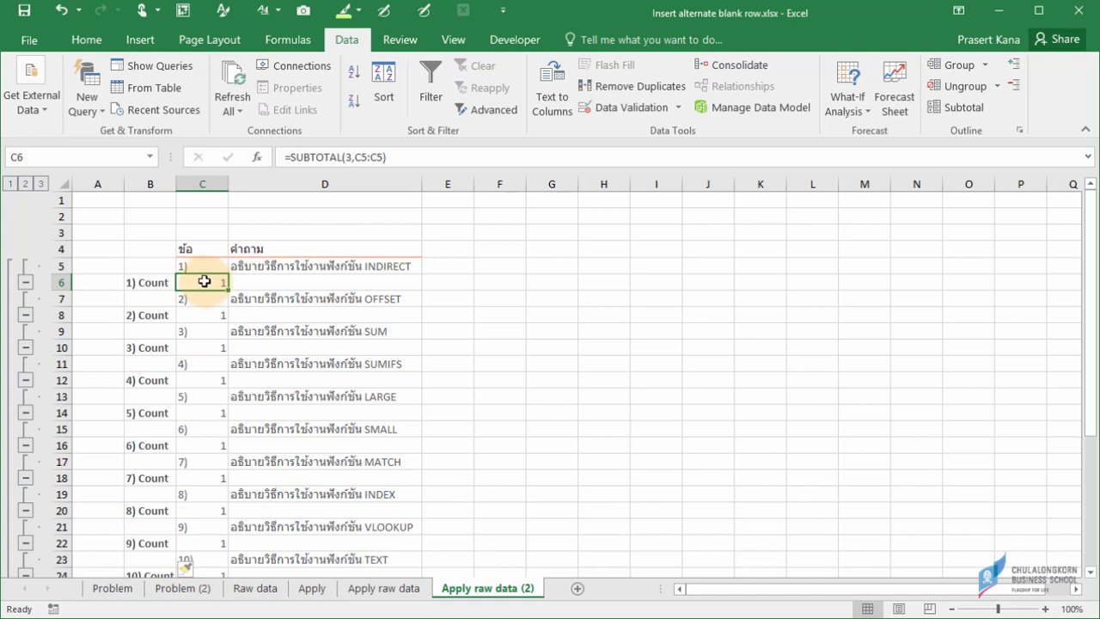
# - Select and copy the subtotalled question list C4:D24
pyautogui.hotkey('ctrl', 'Up')
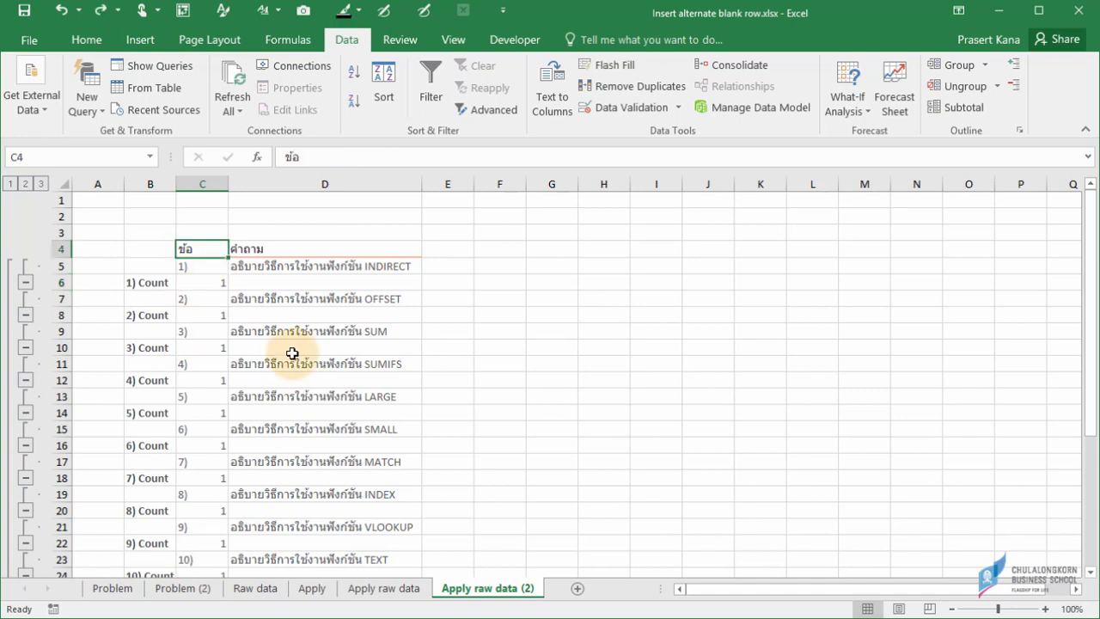
pyautogui.scroll(-2, 290, 351)
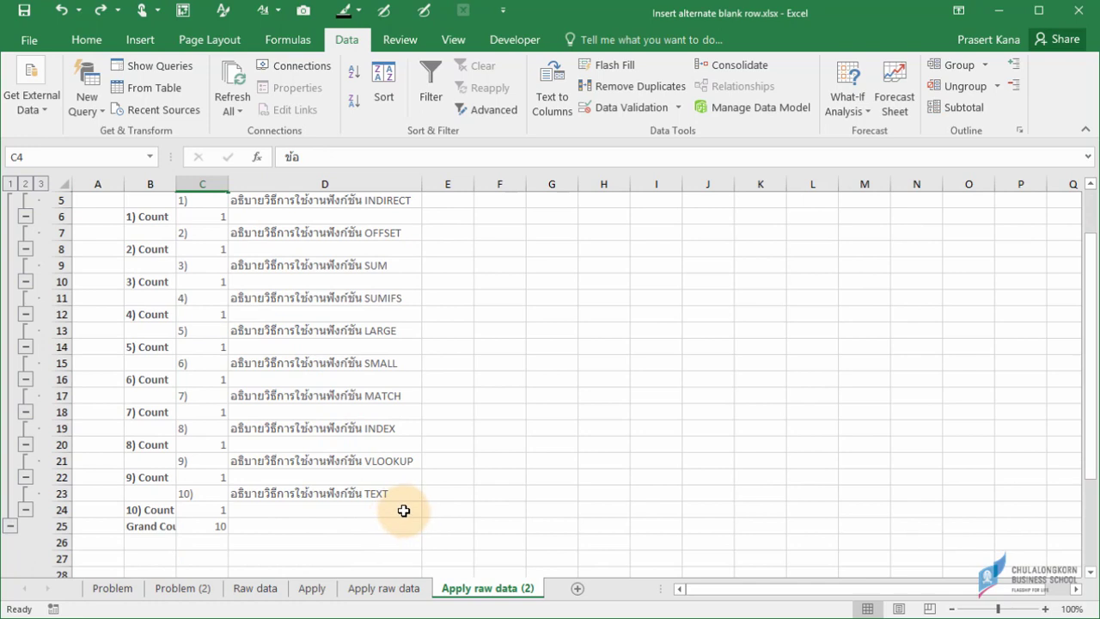
pyautogui.keyDown('shift'); pyautogui.click(405, 507); pyautogui.keyUp('shift')
pyautogui.scroll(1, 505, 287)
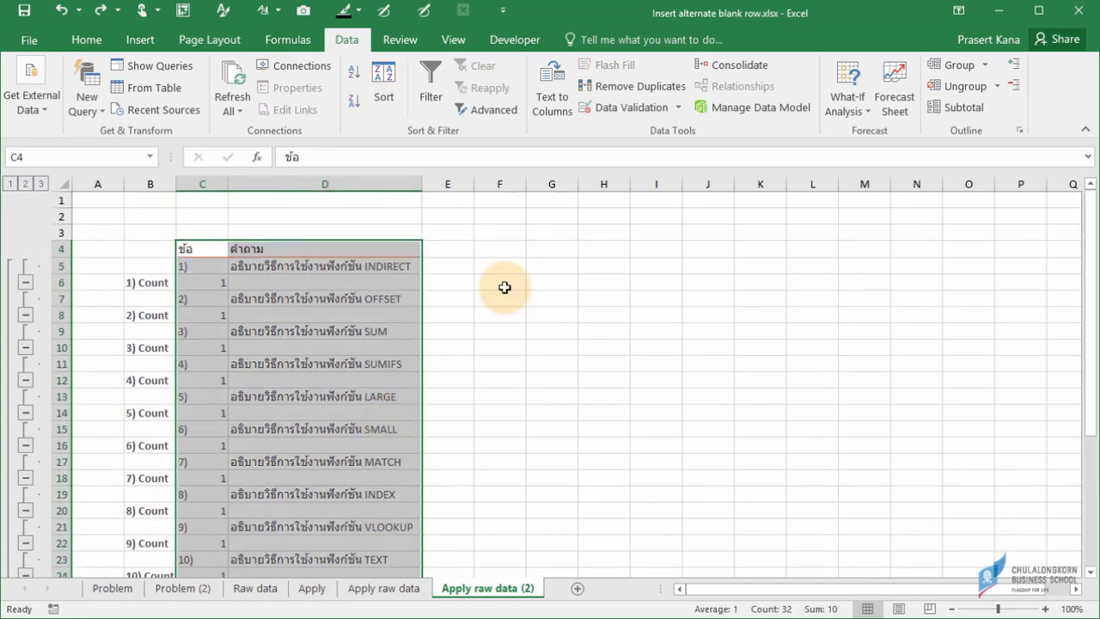
pyautogui.hotkey('ctrl', 'c')
# - Paste the list as values only at G4, then select column G
pyautogui.click(548, 248)
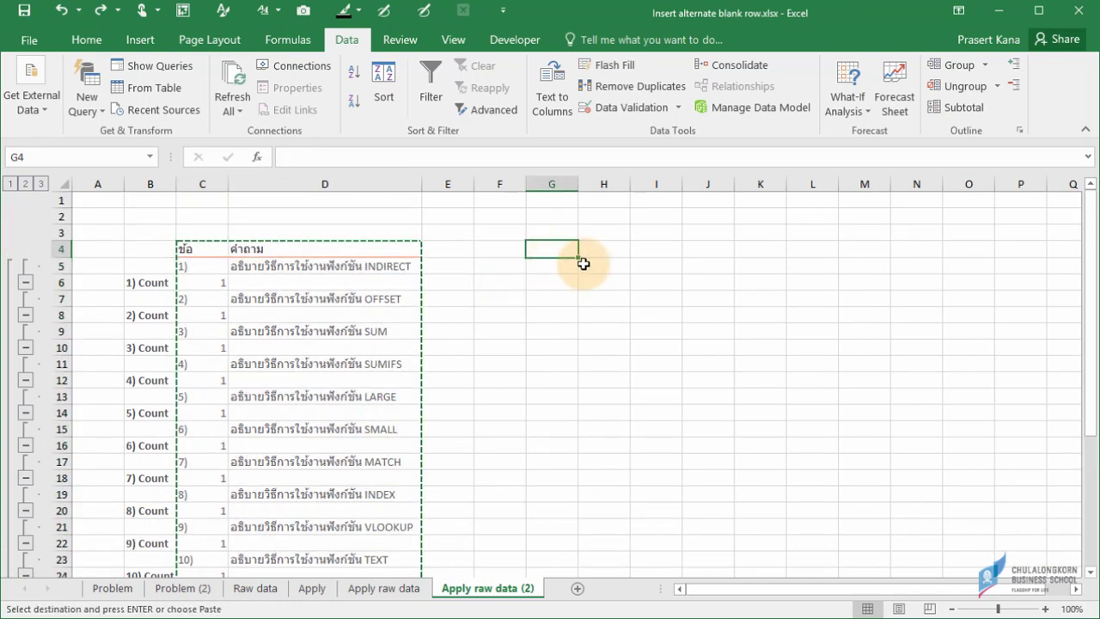
pyautogui.click(76, 40)
pyautogui.click(24, 103)
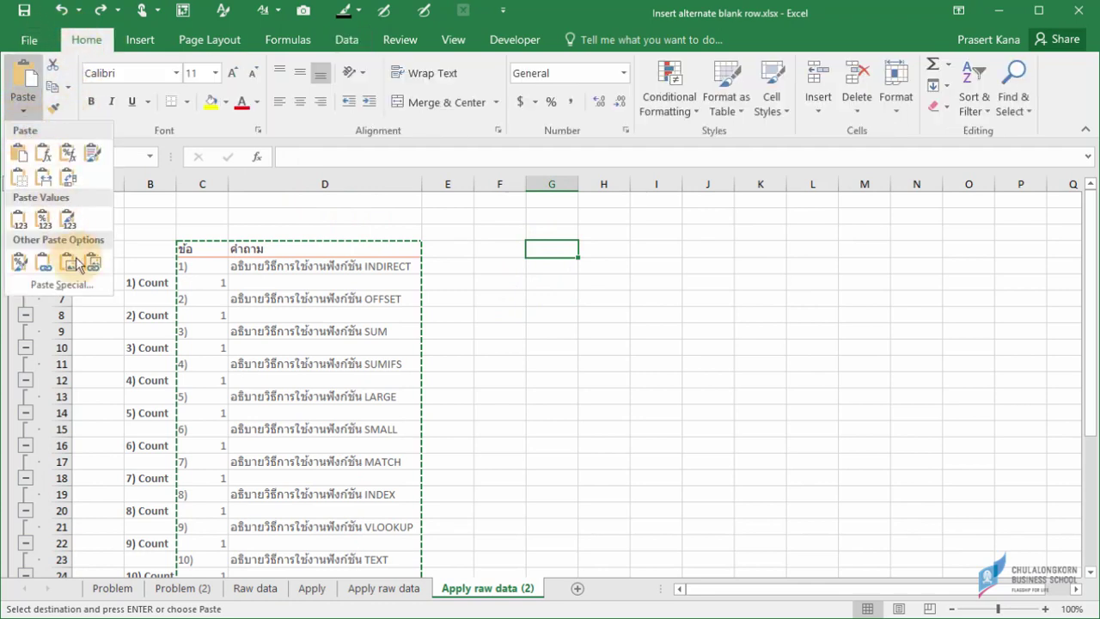
pyautogui.click(77, 290)
pyautogui.click(162, 241)
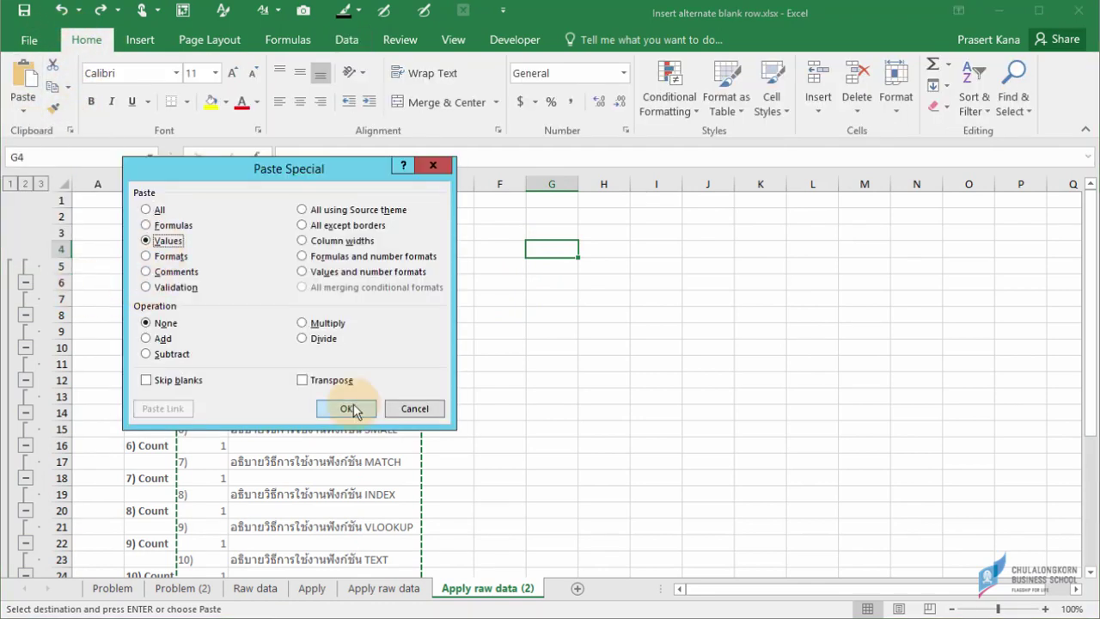
pyautogui.click(347, 409)
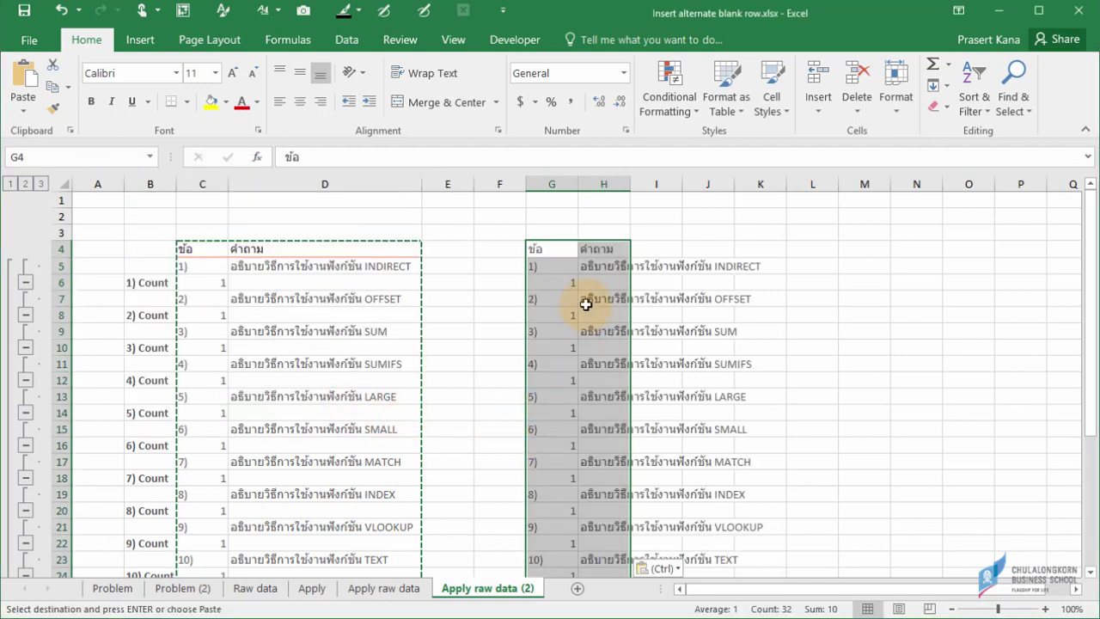
pyautogui.click(558, 282)
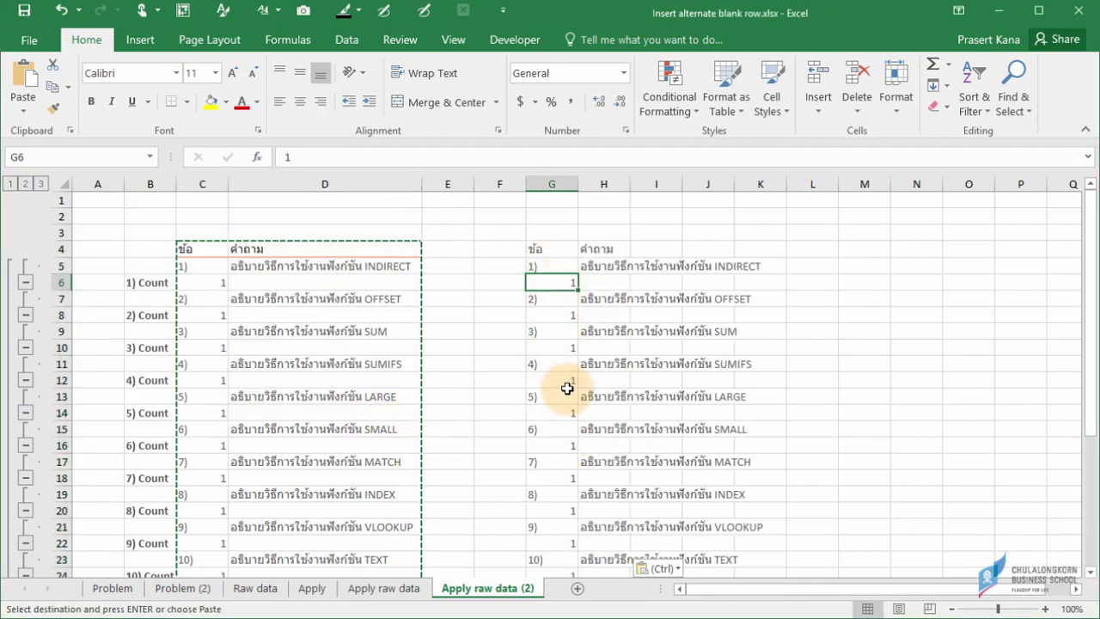
pyautogui.click(558, 183)
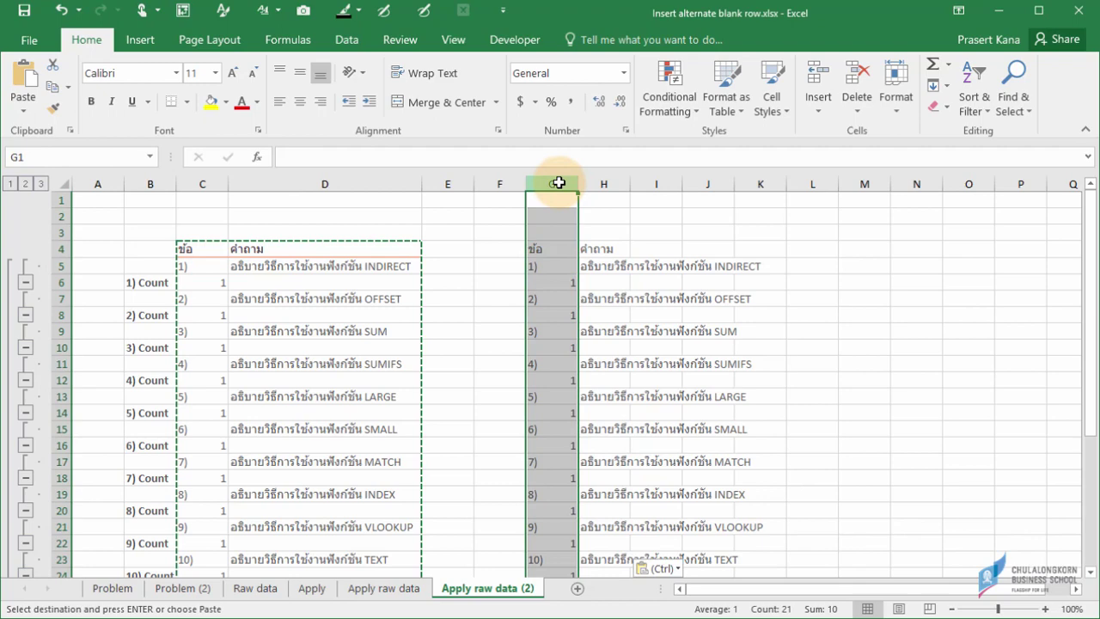
# - Select only the numeric constants in column G via Go To Special, then delete those 1s
pyautogui.press('F5')
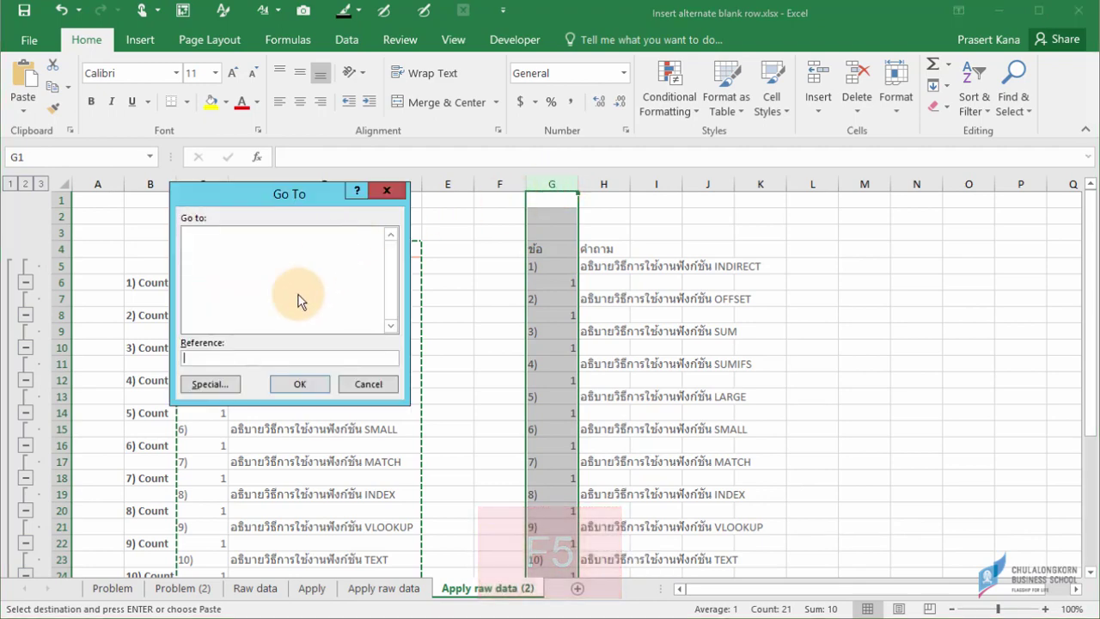
pyautogui.click(209, 387)
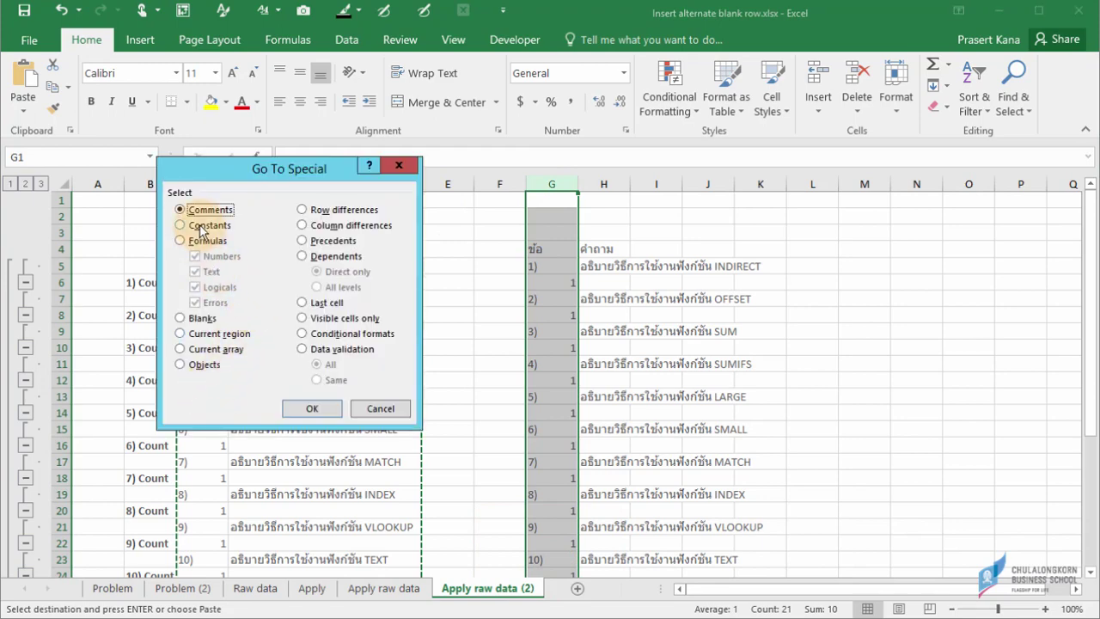
pyautogui.click(182, 225)
pyautogui.click(195, 271)
pyautogui.click(195, 287)
pyautogui.click(195, 303)
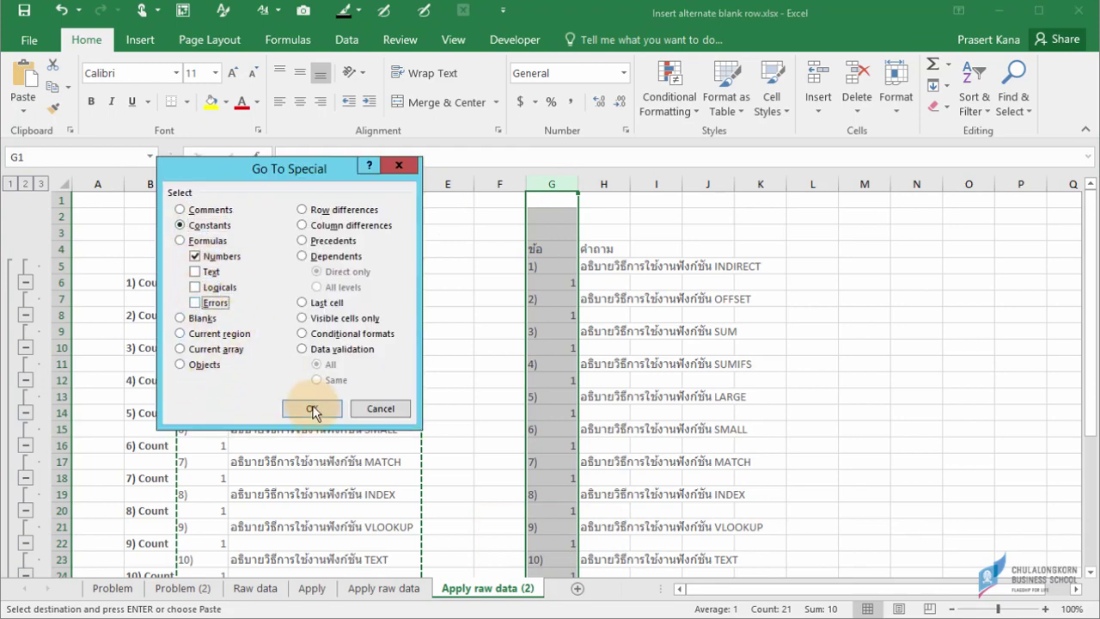
pyautogui.click(312, 408)
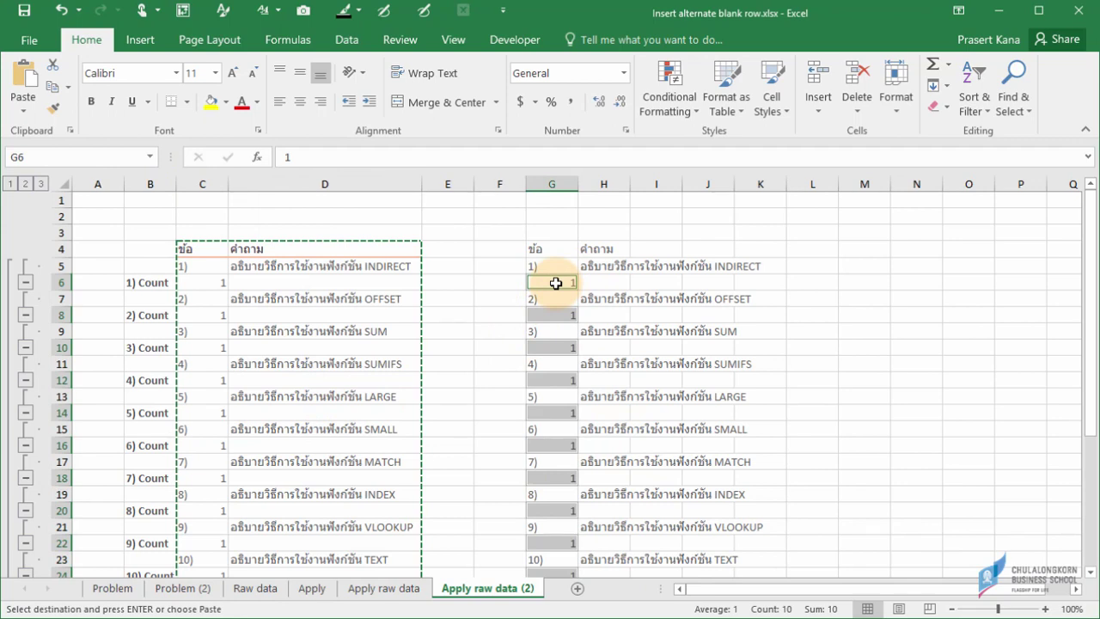
pyautogui.press('Delete')
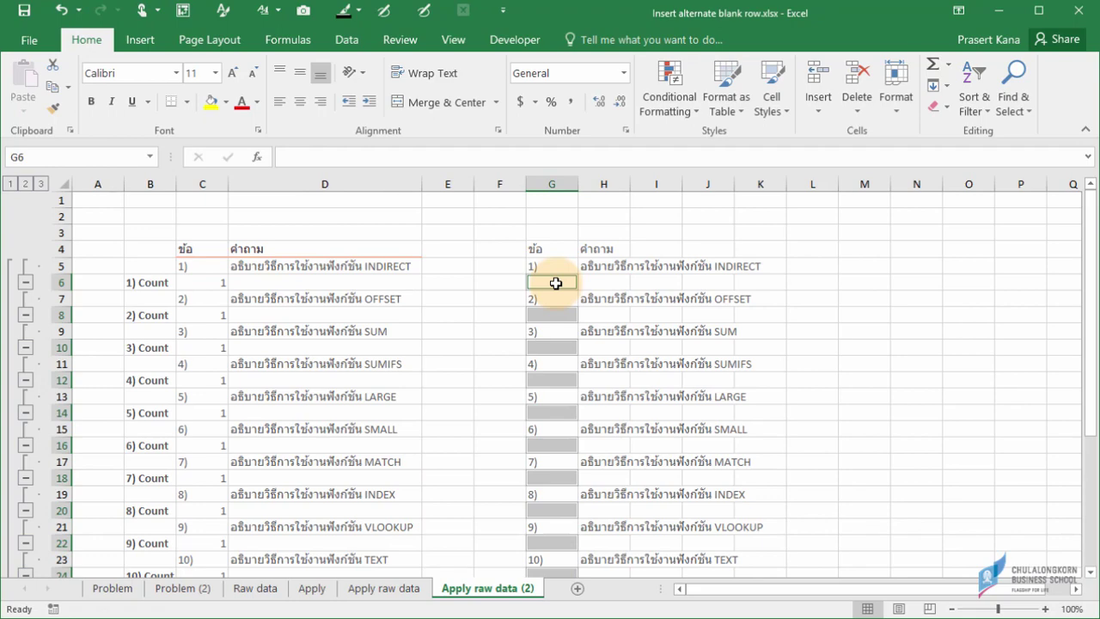
# - Insert an entire blank row above each selected Count-row cell
pyautogui.rightClick(556, 284)
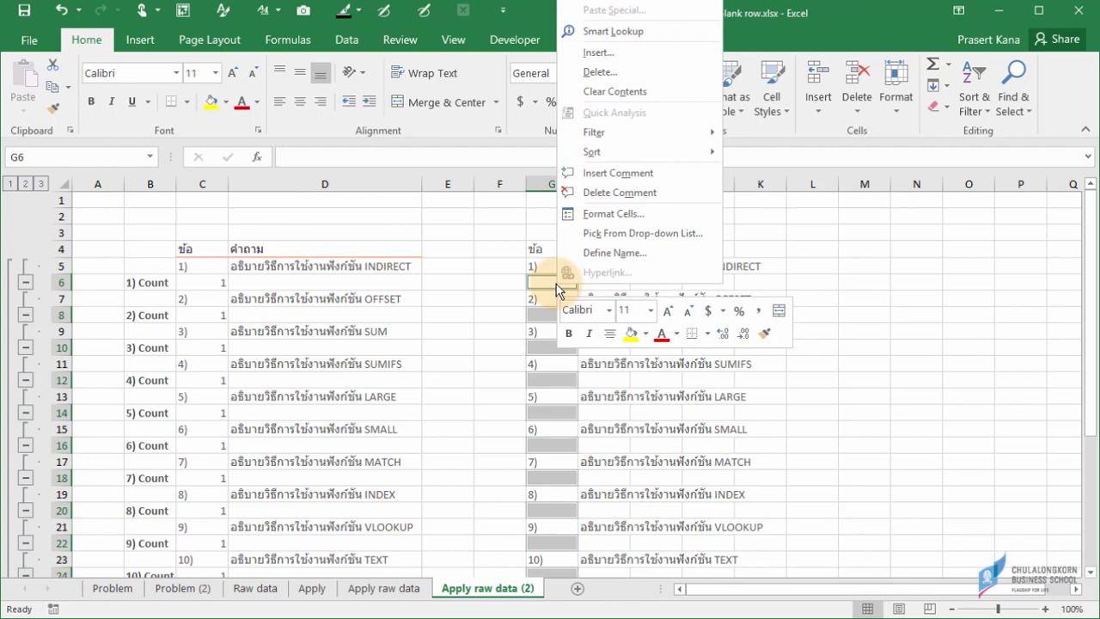
pyautogui.click(598, 52)
pyautogui.click(525, 317)
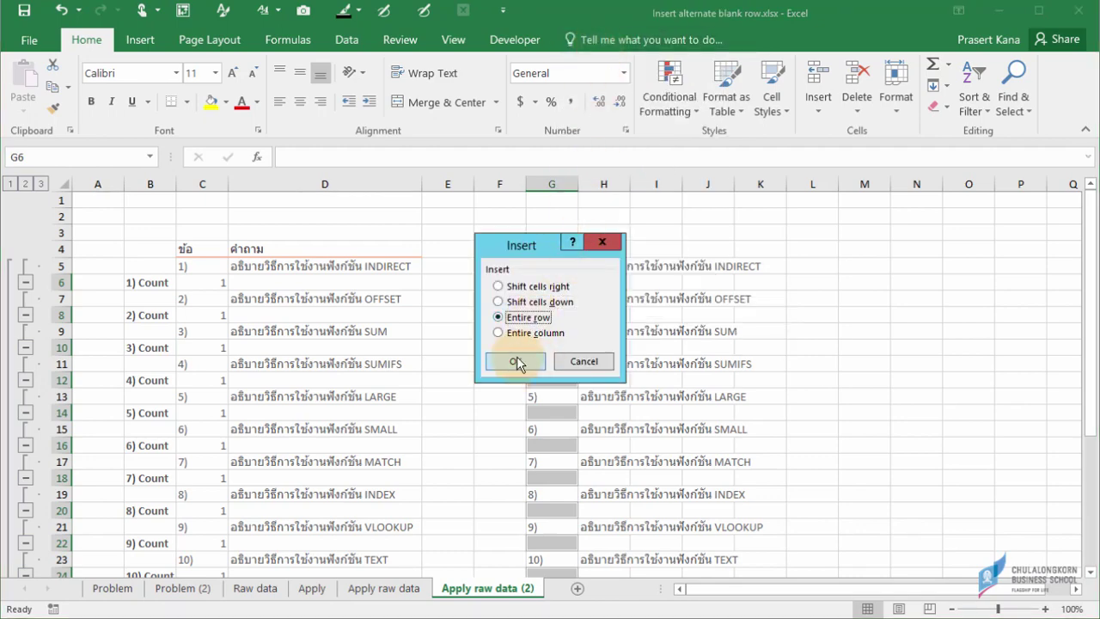
pyautogui.click(515, 361)
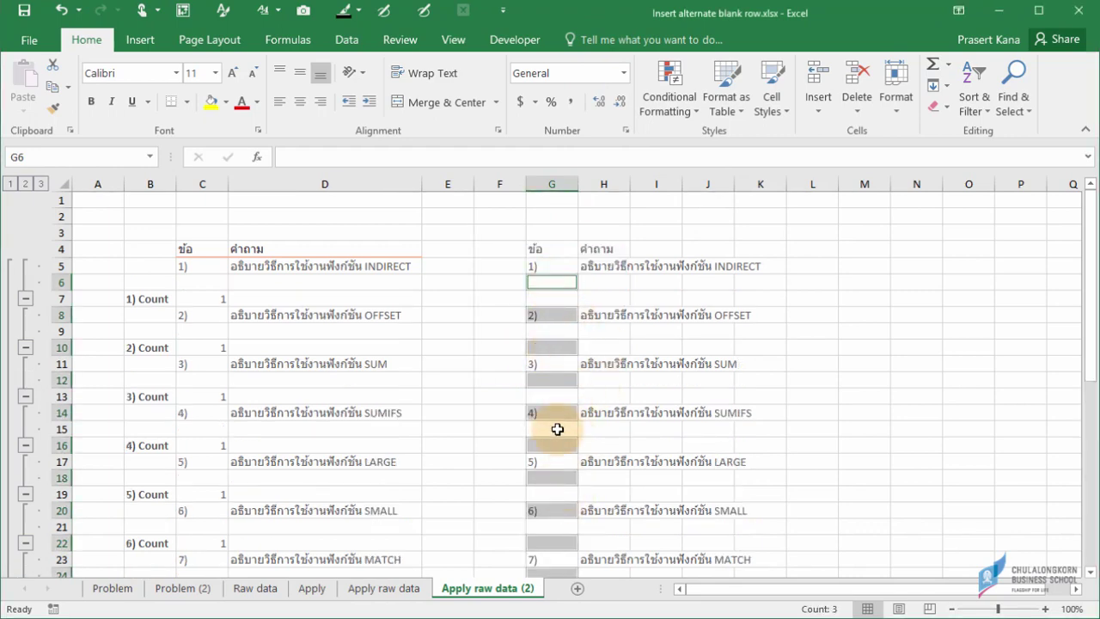
# - Select every blank cell in column G using Go To Special Blanks
pyautogui.click(564, 354)
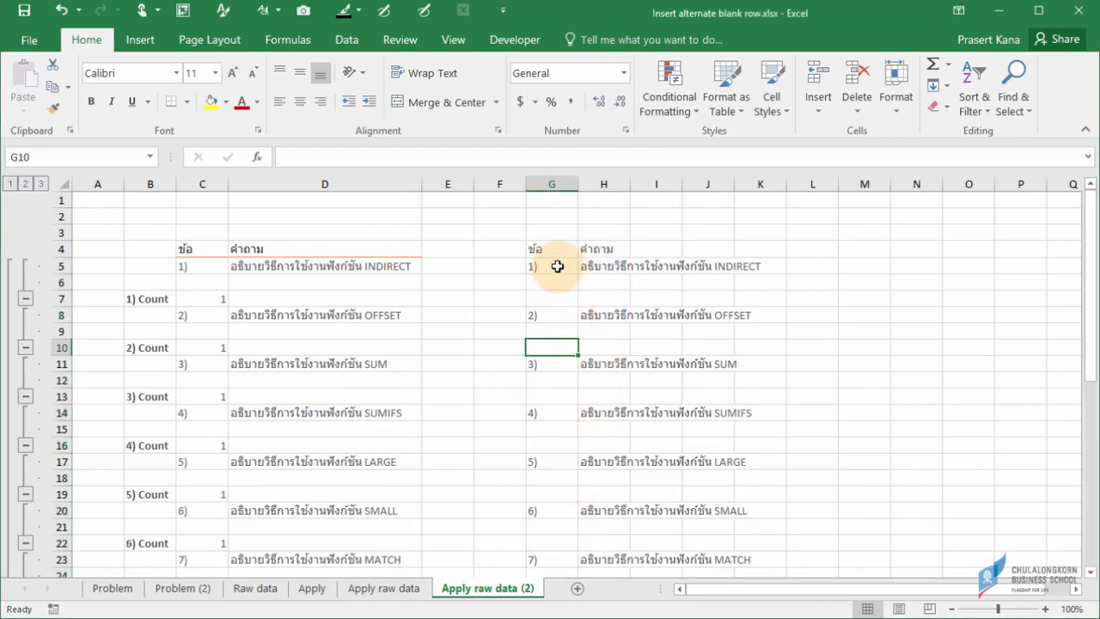
pyautogui.click(557, 184)
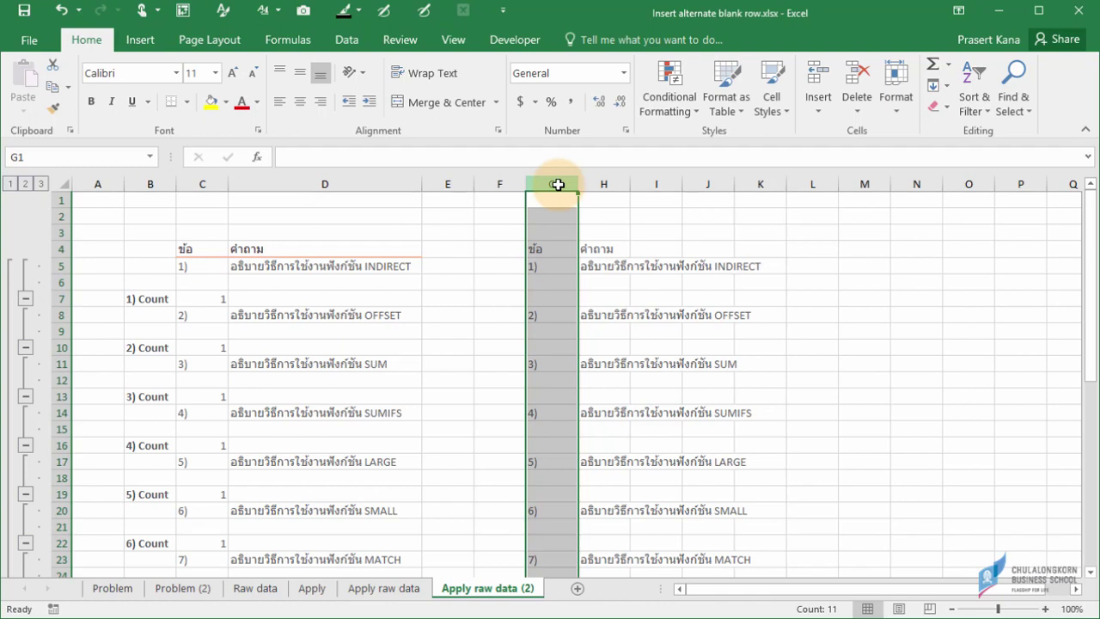
pyautogui.press('F5')
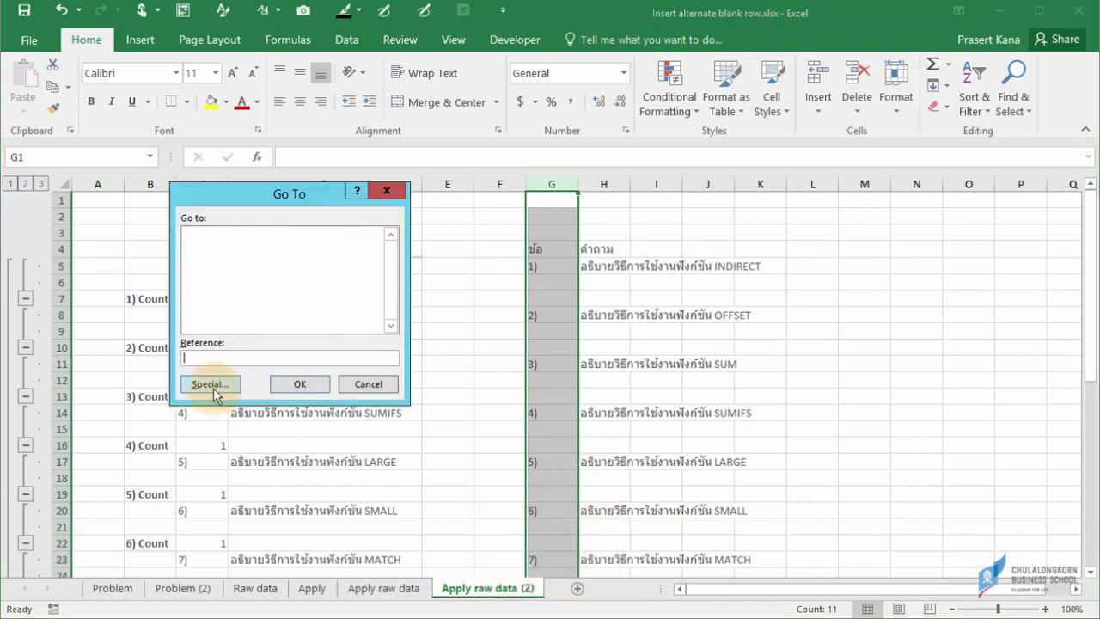
pyautogui.click(212, 386)
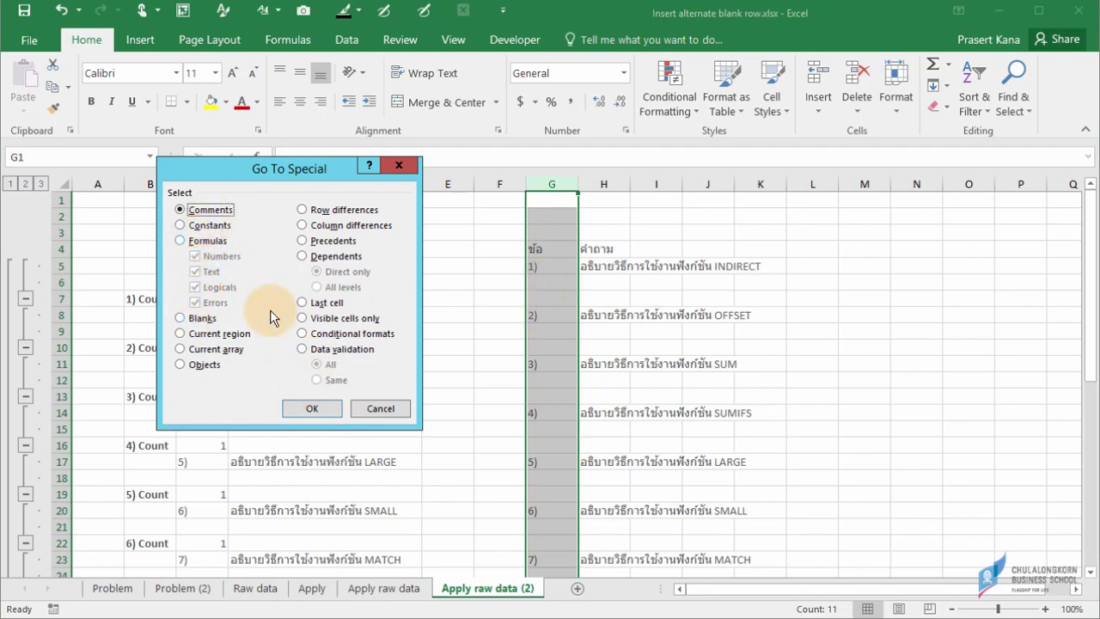
pyautogui.click(180, 317)
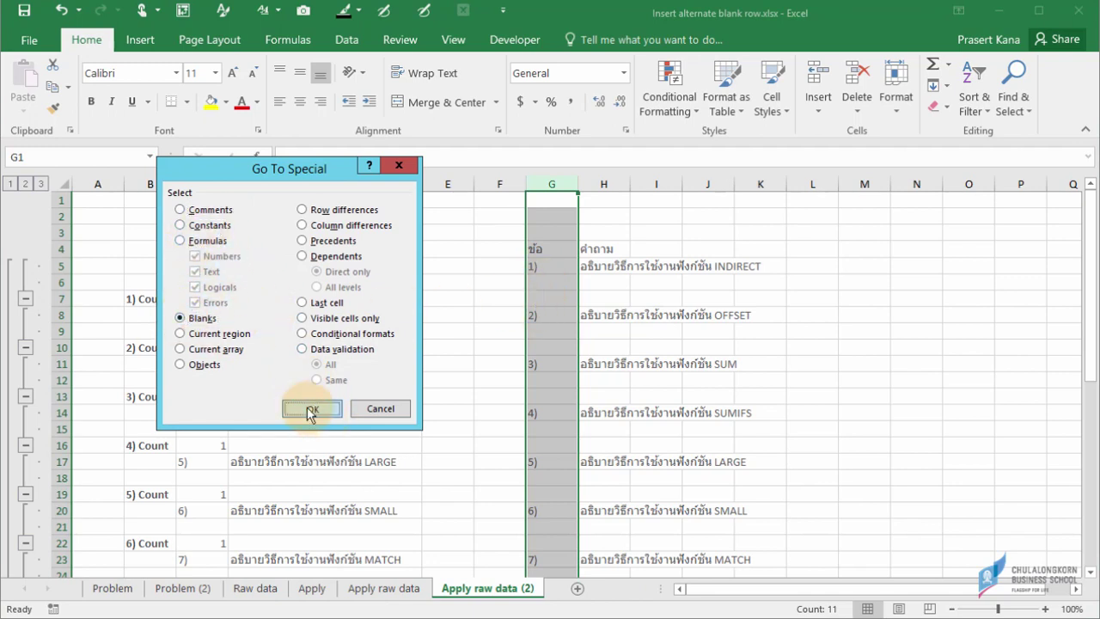
pyautogui.click(312, 408)
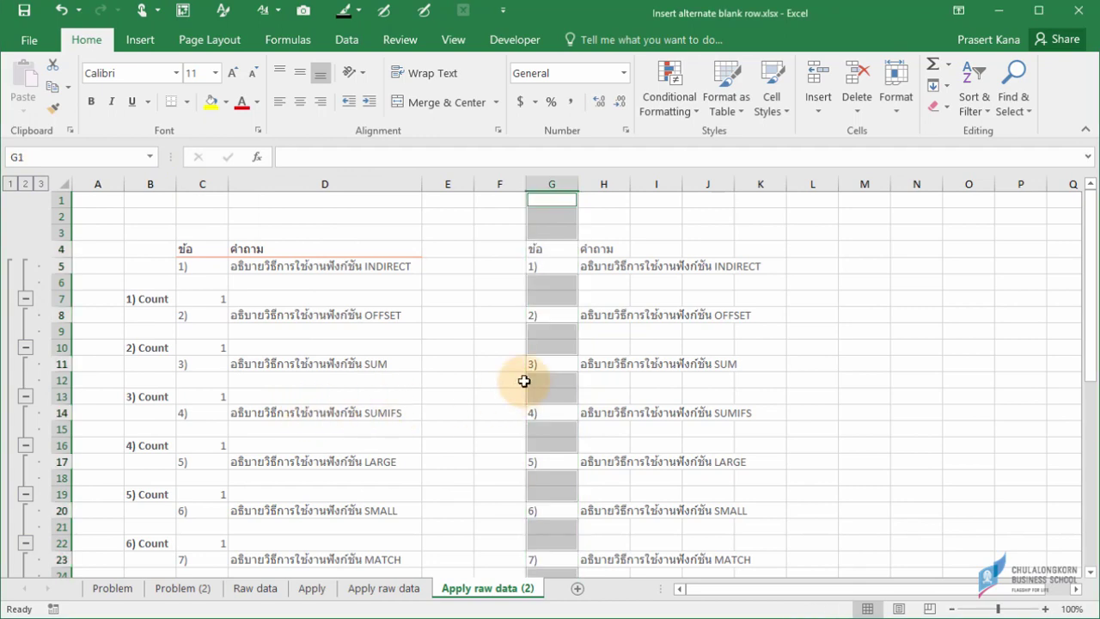
# - Insert an entire blank row above each selected blank cell
pyautogui.rightClick(556, 286)
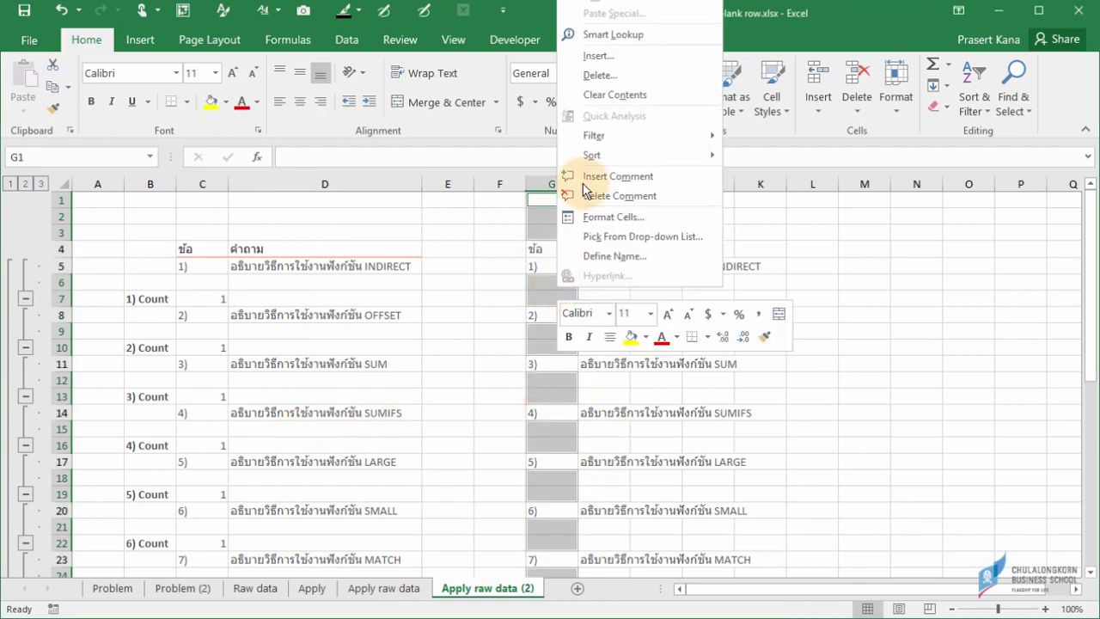
pyautogui.click(606, 52)
pyautogui.click(503, 317)
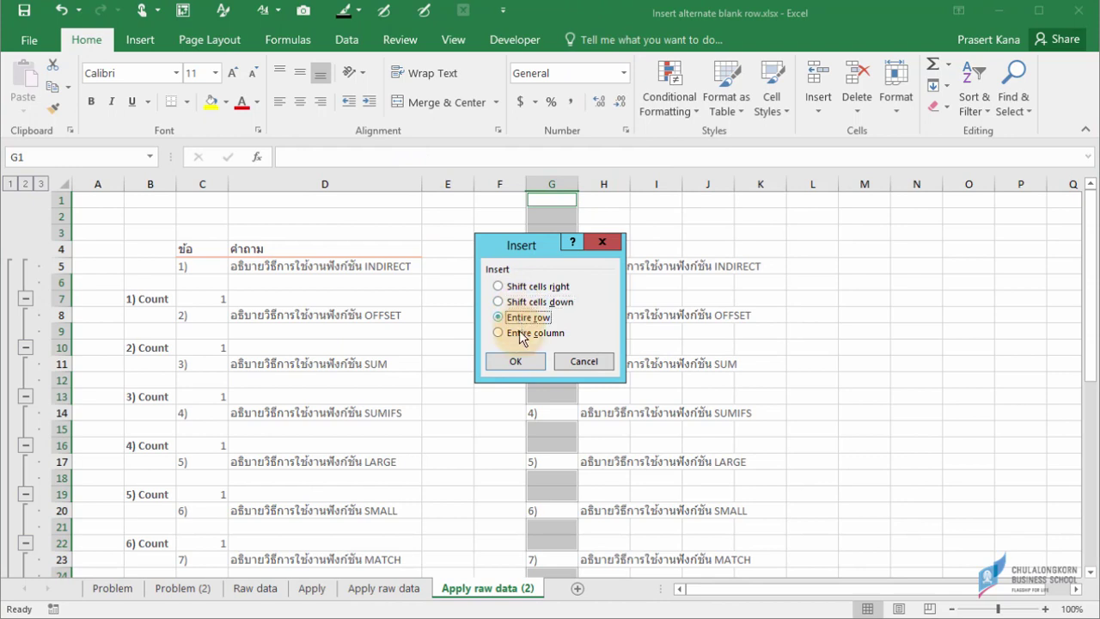
pyautogui.click(503, 364)
pyautogui.click(555, 334)
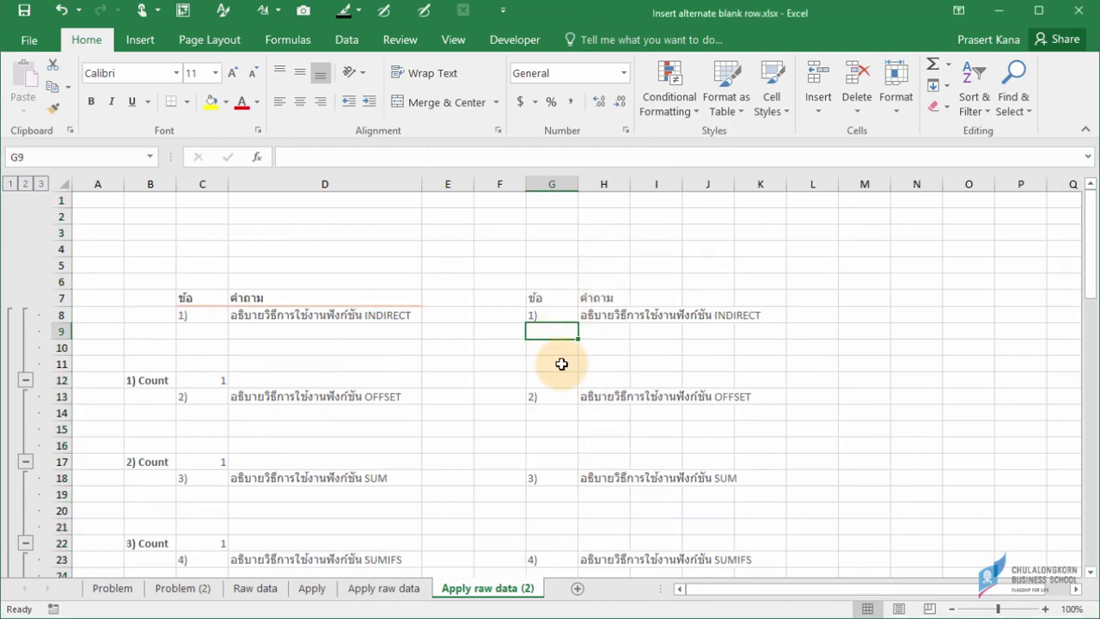
pyautogui.click(547, 383)
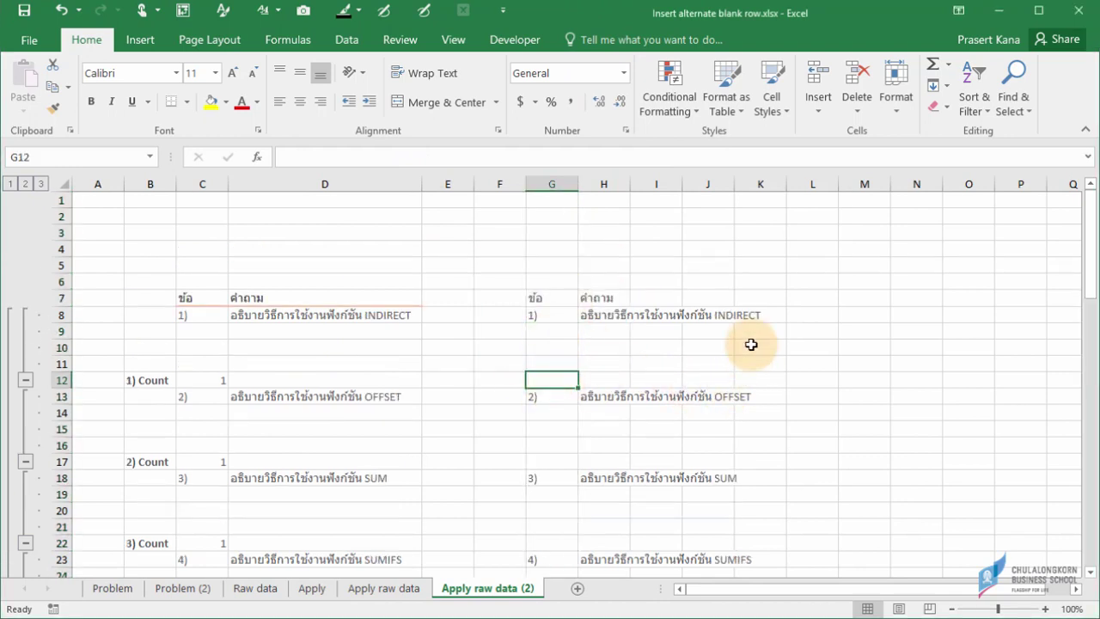
pyautogui.doubleClick(631, 184)
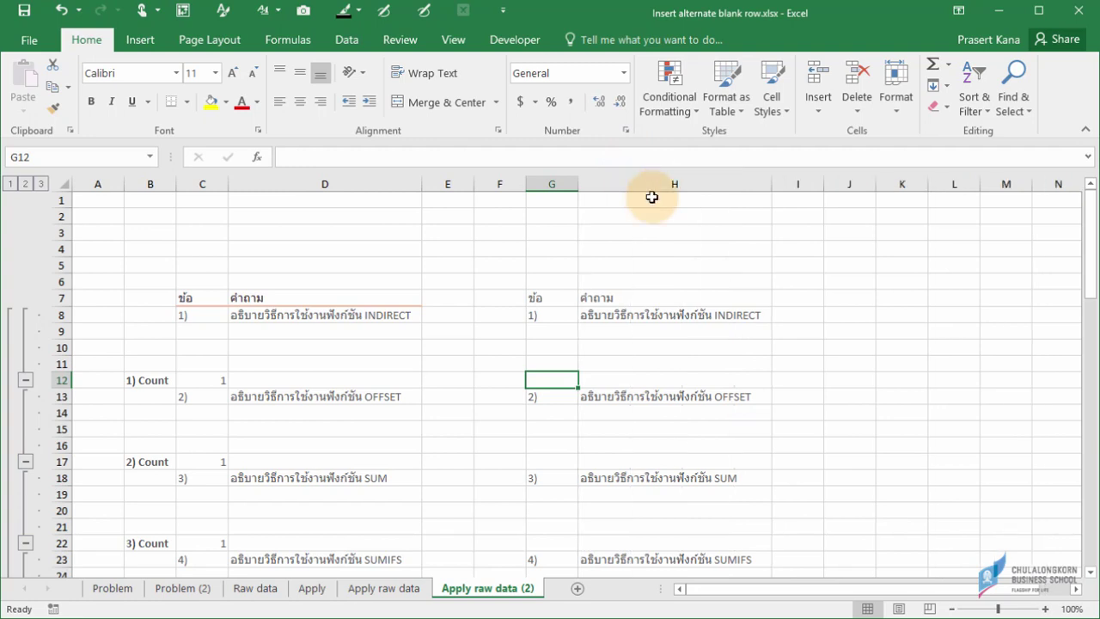
pyautogui.click(642, 329)
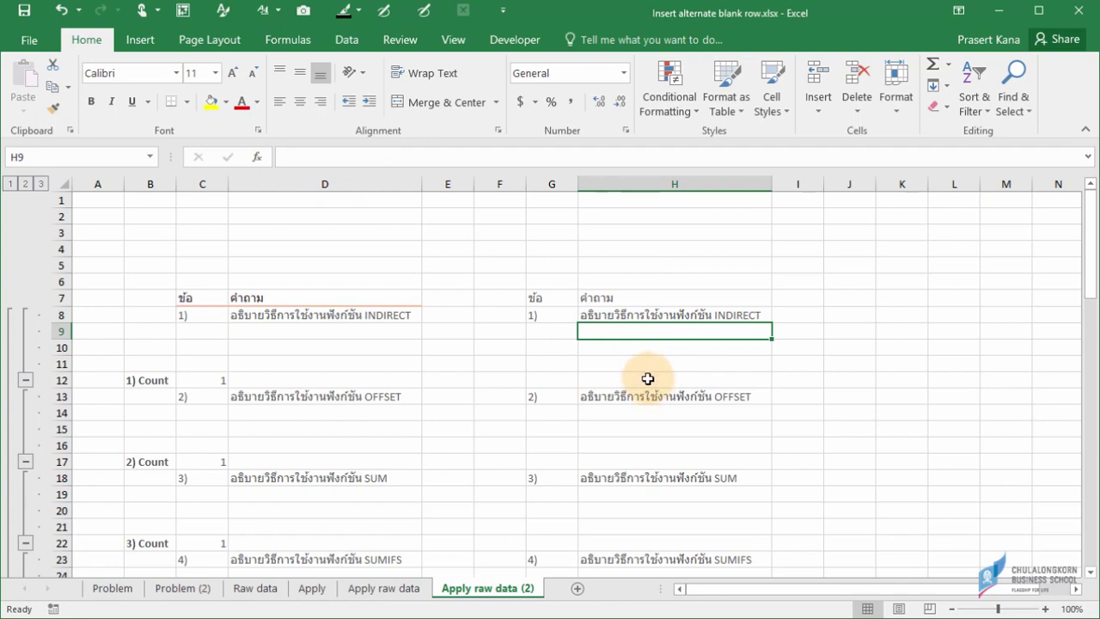
pyautogui.keyDown('shift'); pyautogui.click(647, 378); pyautogui.keyUp('shift')
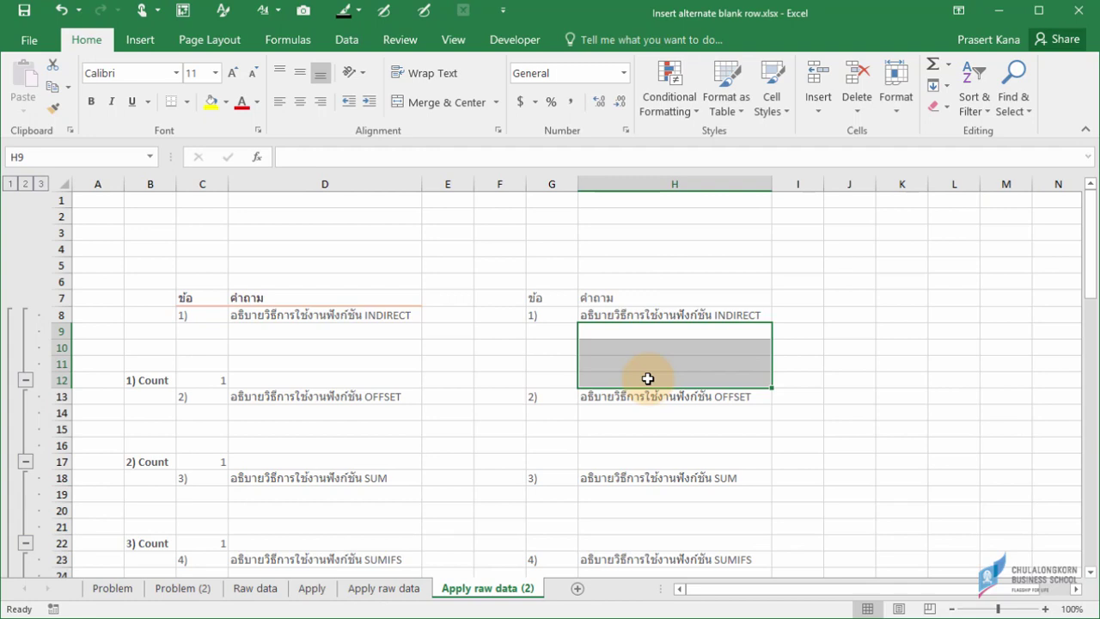
pyautogui.hotkey('ctrl', '1')
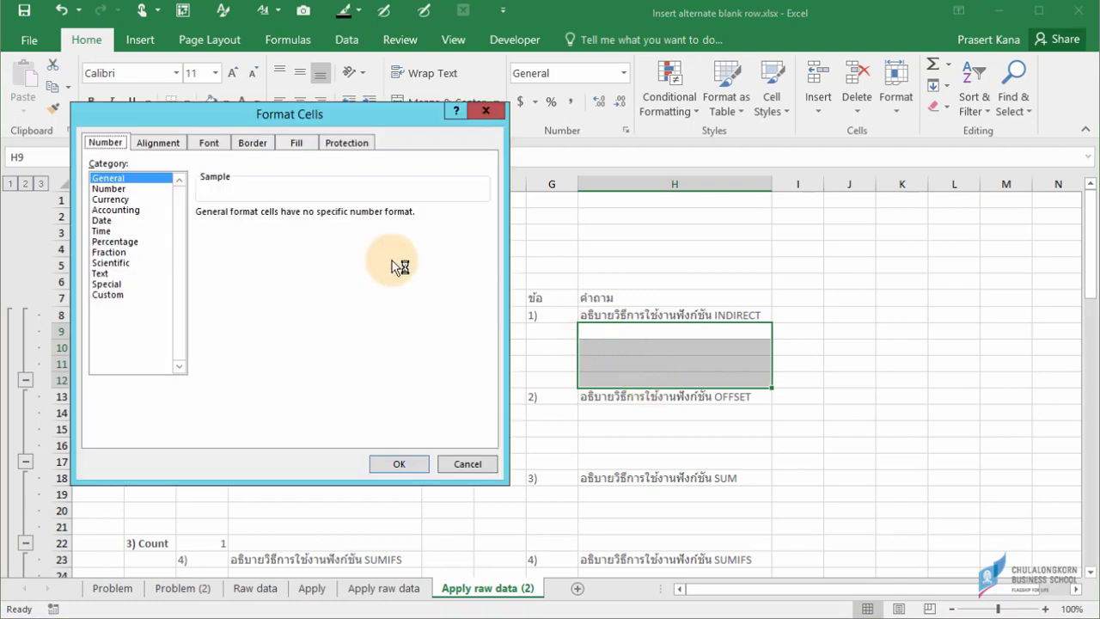
pyautogui.click(257, 149)
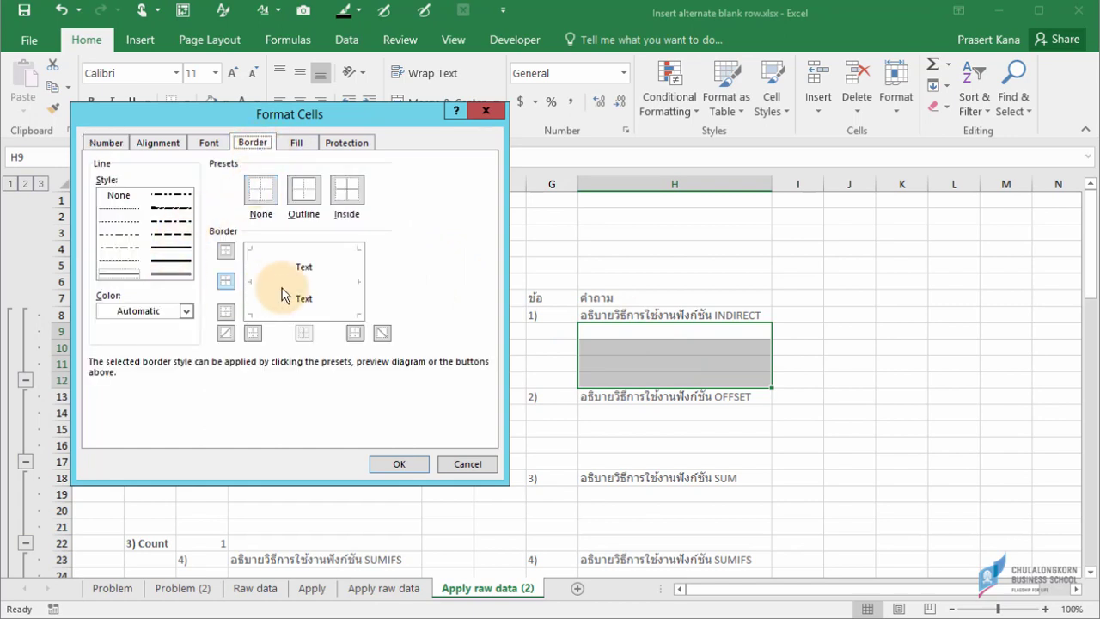
pyautogui.click(306, 316)
pyautogui.click(301, 261)
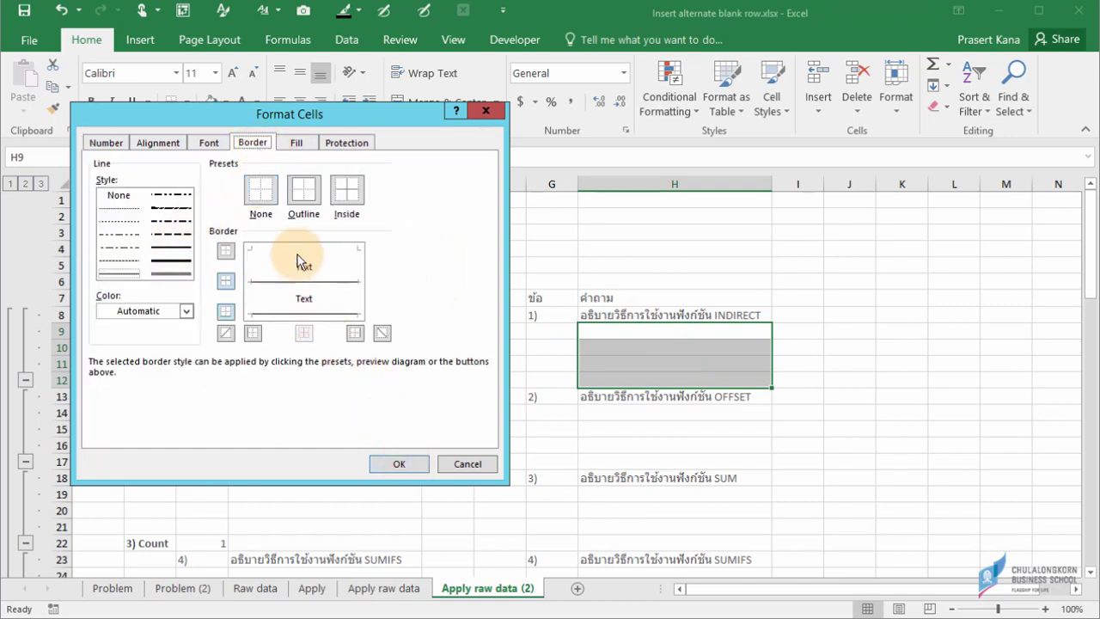
pyautogui.click(400, 464)
pyautogui.click(690, 362)
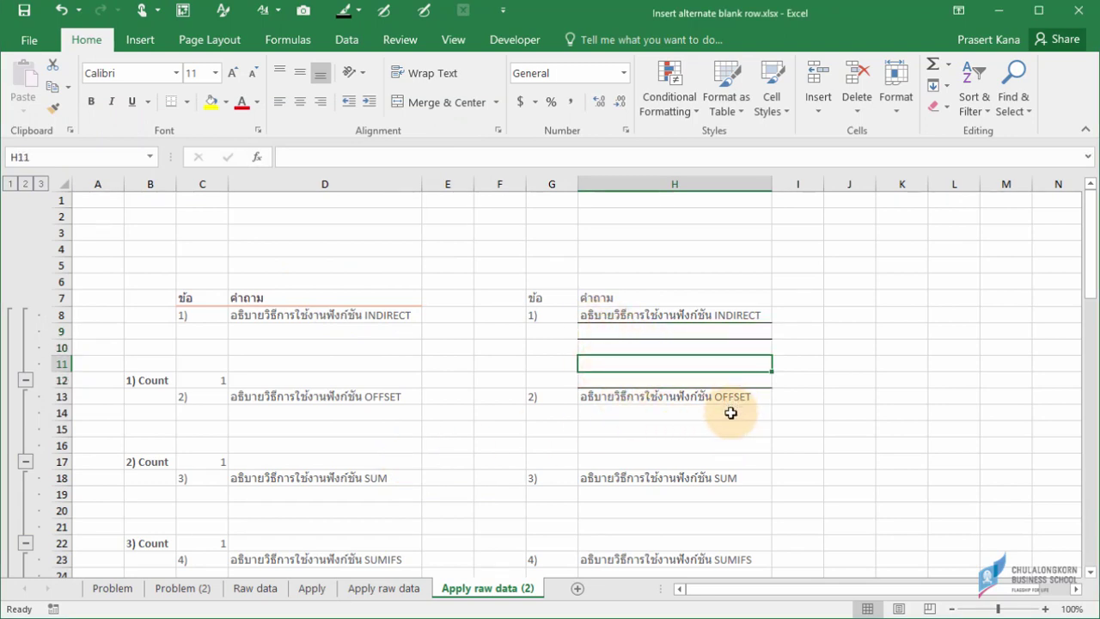
pyautogui.hotkey('ctrl', 'z')
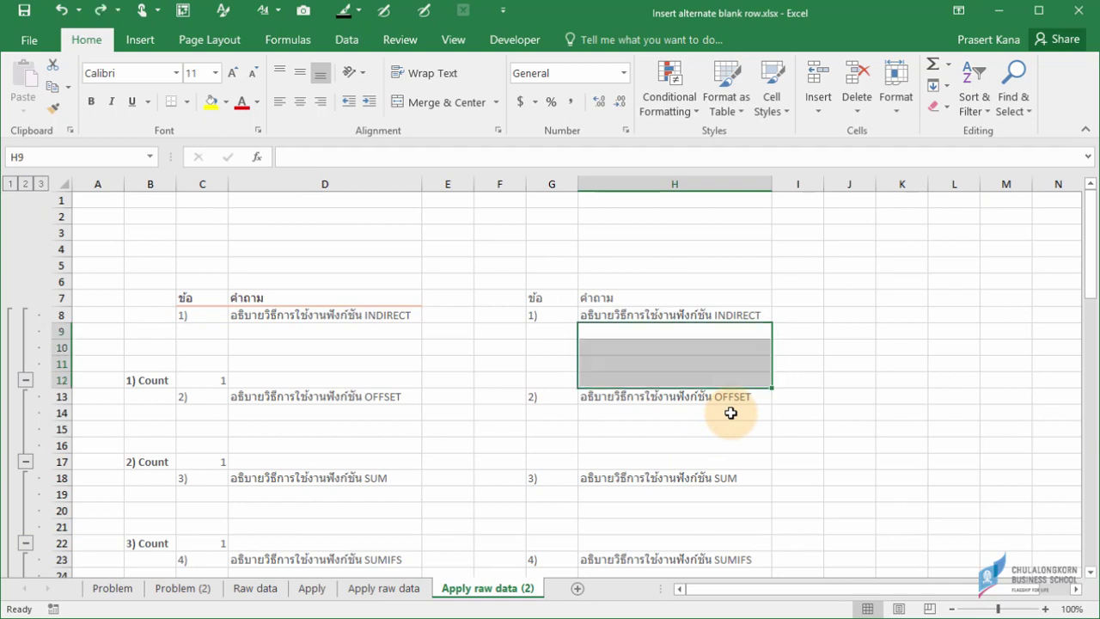
pyautogui.click(795, 332)
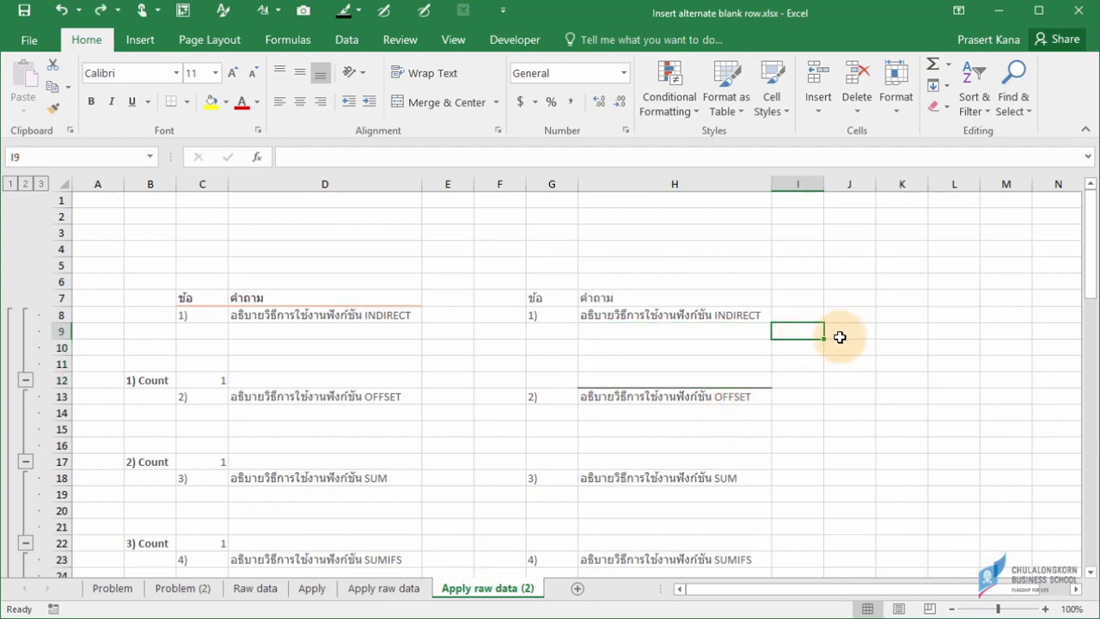
pyautogui.click(735, 334)
pyautogui.click(701, 349)
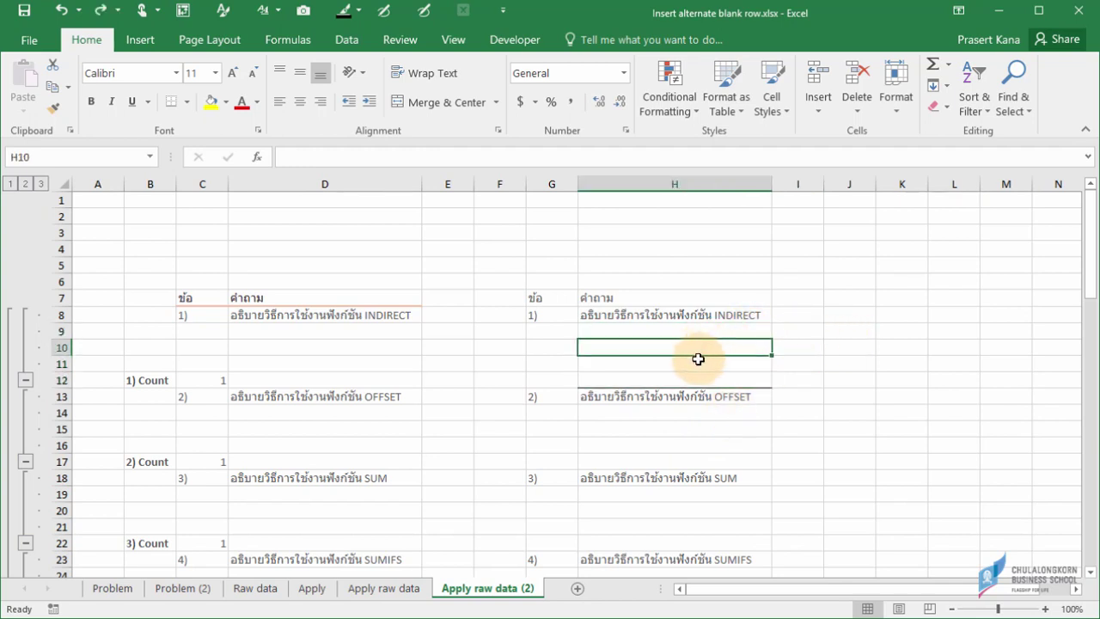
pyautogui.click(802, 330)
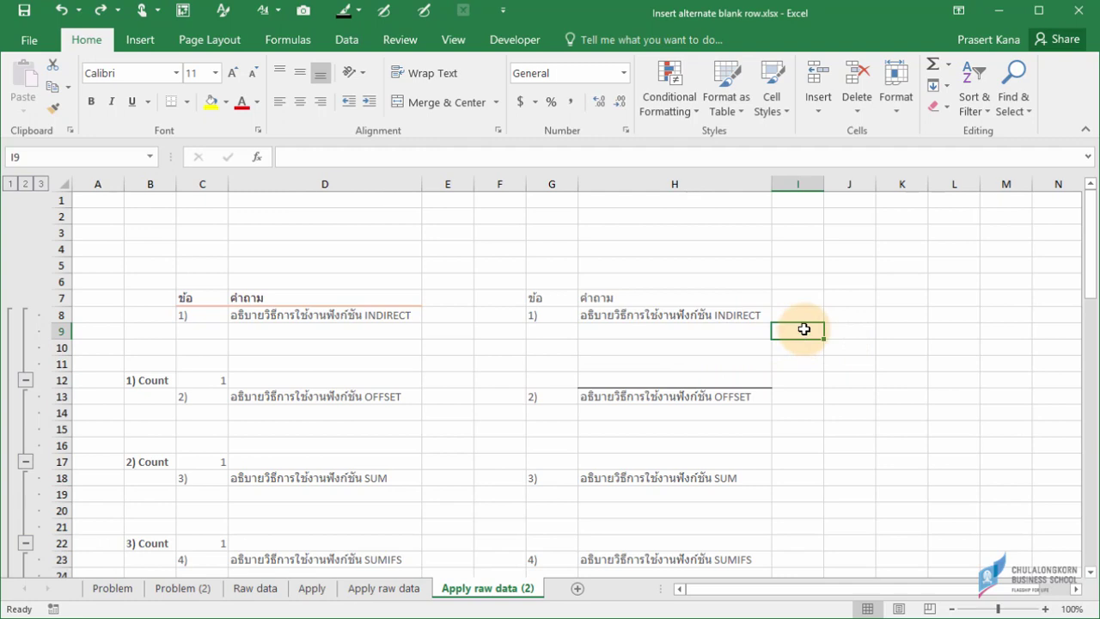
# - Enter =ISBLANK(H9) in I9 so it returns TRUE
pyautogui.write('=')
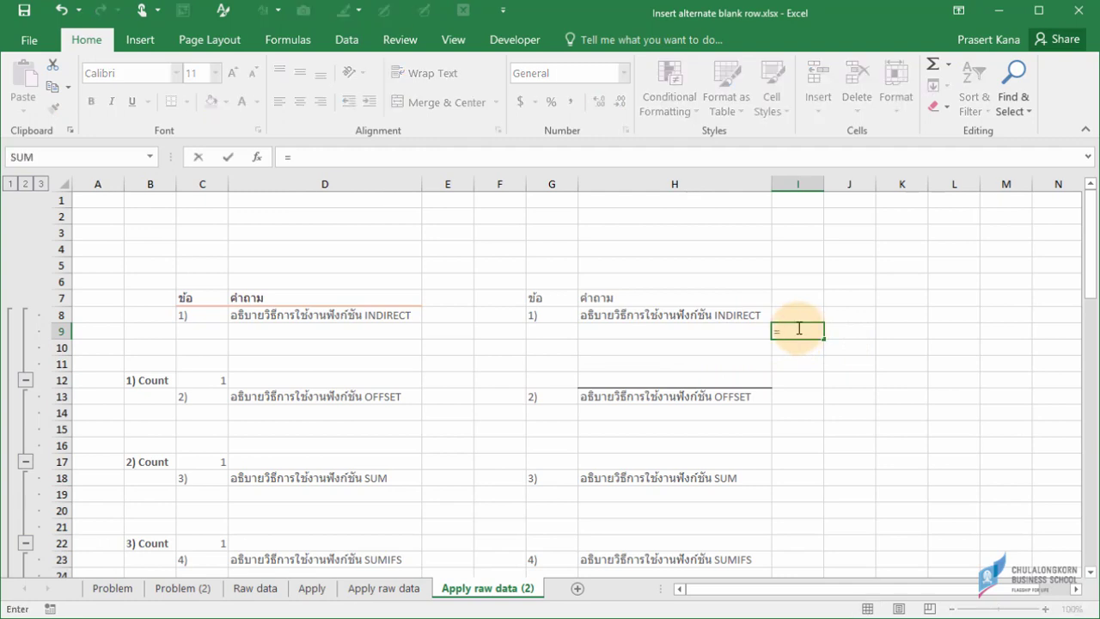
pyautogui.write('isbl')
pyautogui.press('Tab')
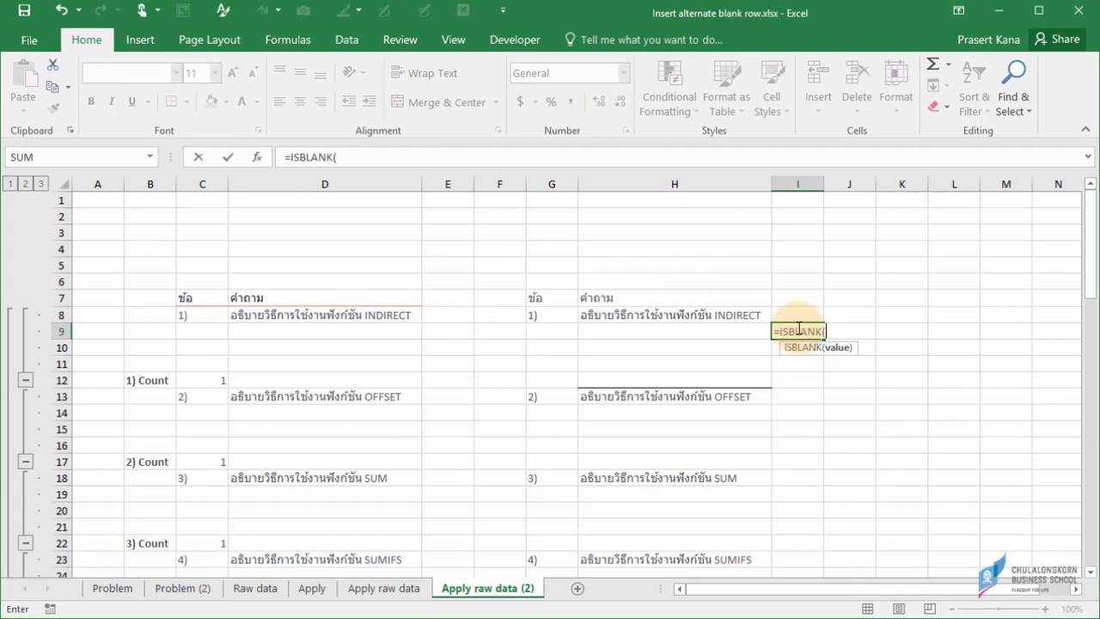
pyautogui.press('Left')
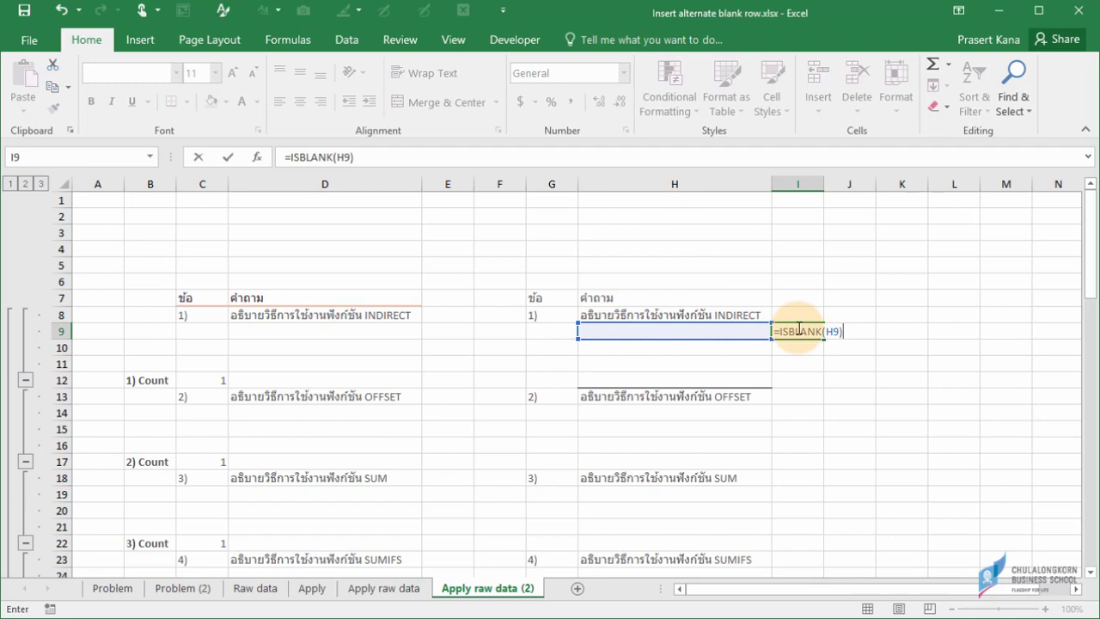
pyautogui.press('Return')
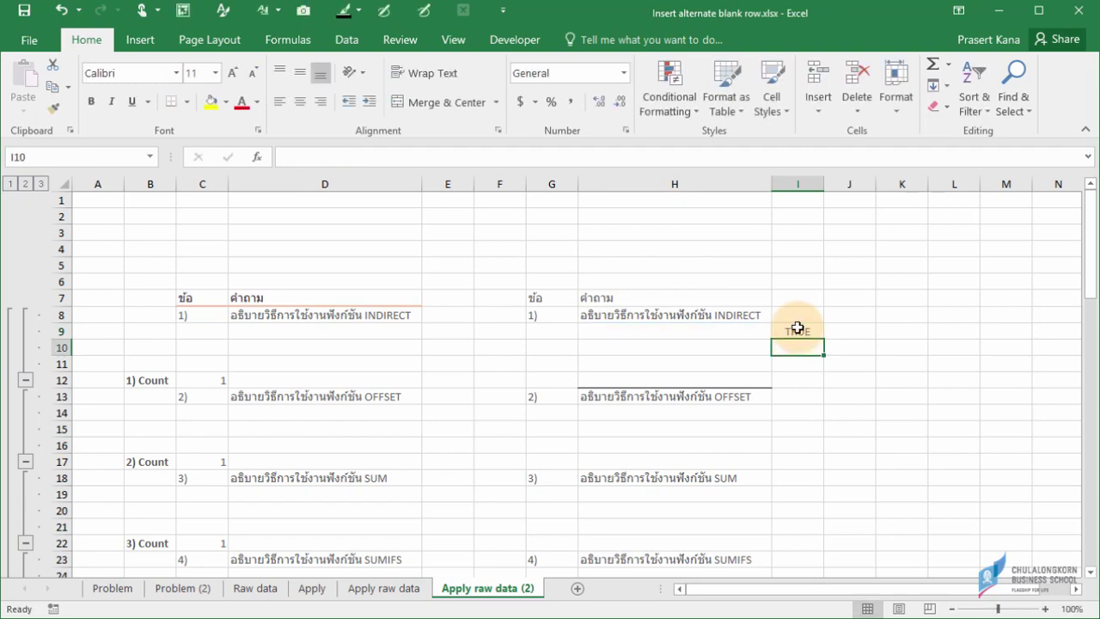
# - Copy the =ISBLANK(H9) formula text from I9 without changing the cell
pyautogui.click(797, 330)
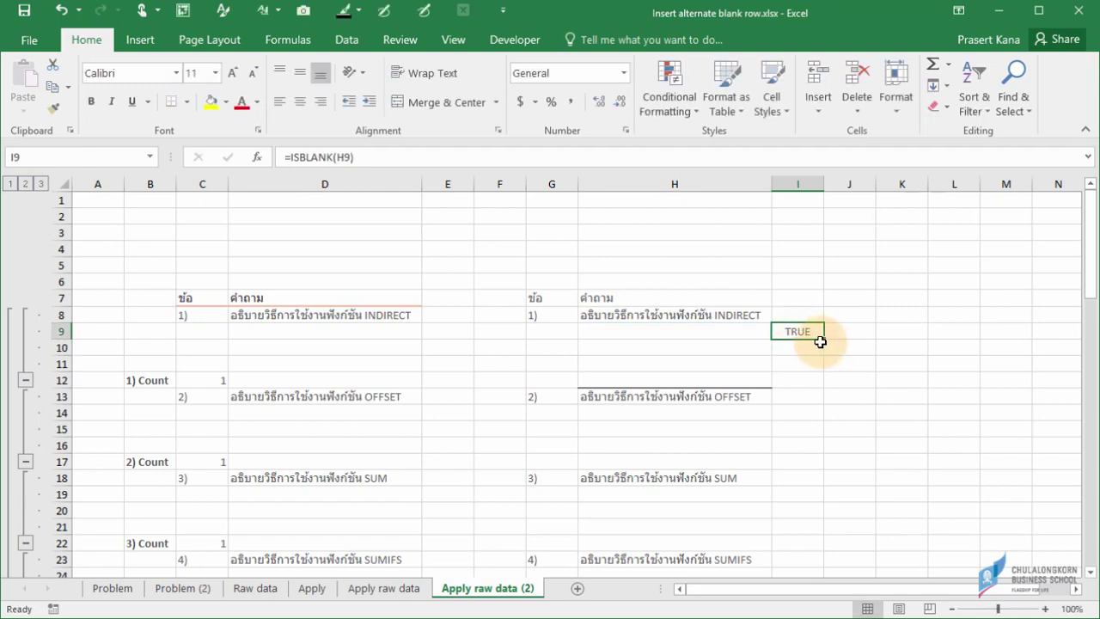
pyautogui.doubleClick(821, 343)
pyautogui.moveTo(859, 332); pyautogui.dragTo(690, 324)
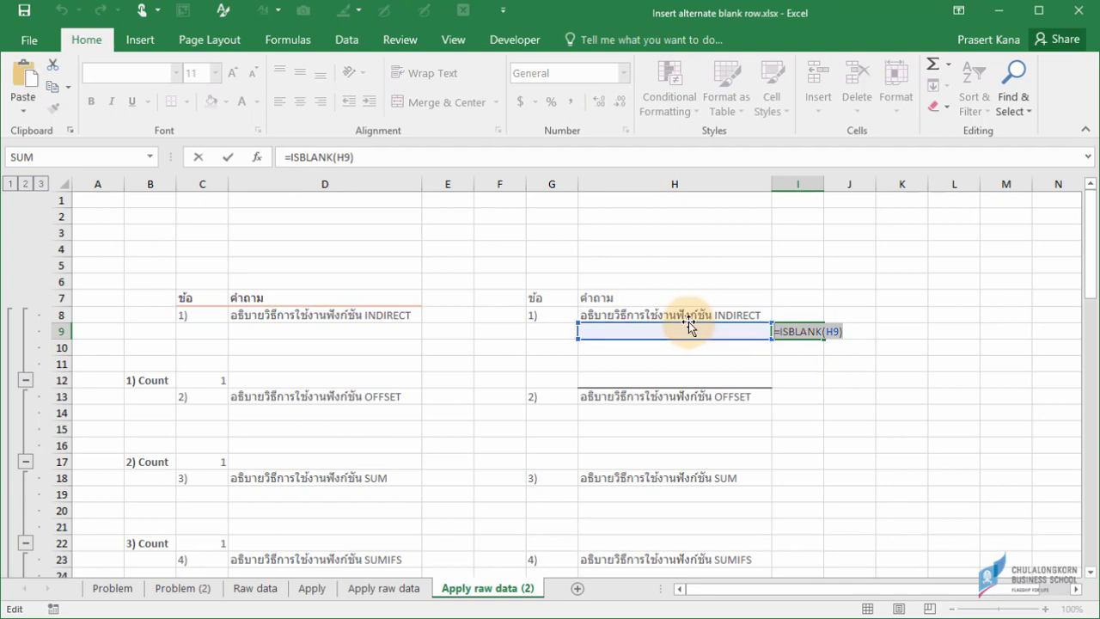
pyautogui.press('Escape')
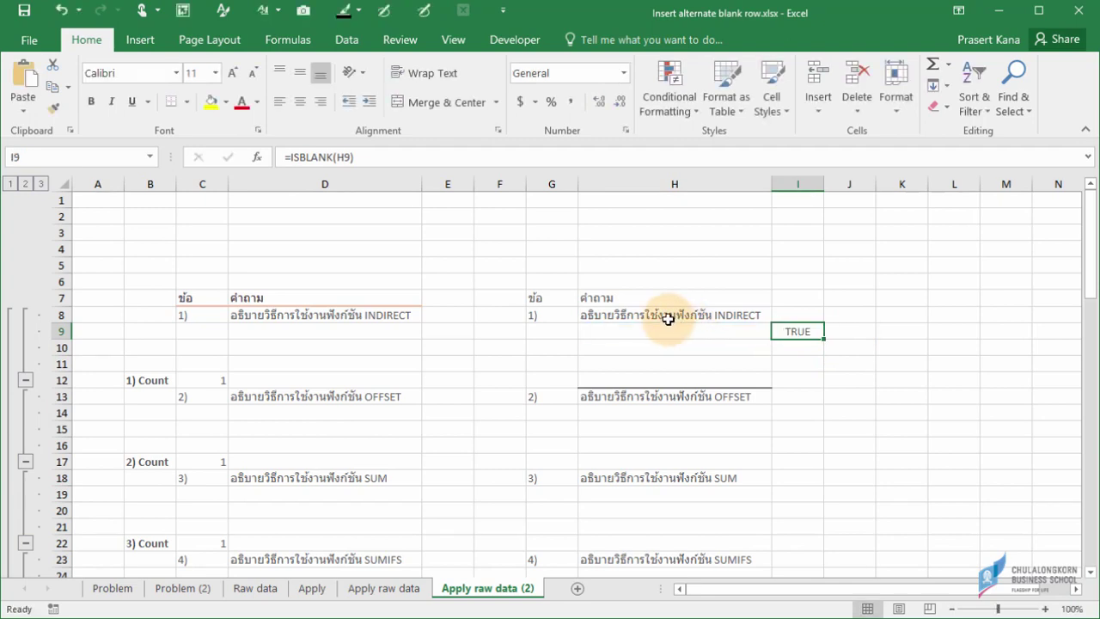
pyautogui.click(666, 315)
# - Select H8:H57 and start a new formula-based conditional formatting rule using =ISBLANK(H9)
pyautogui.scroll(-3, 684, 425)
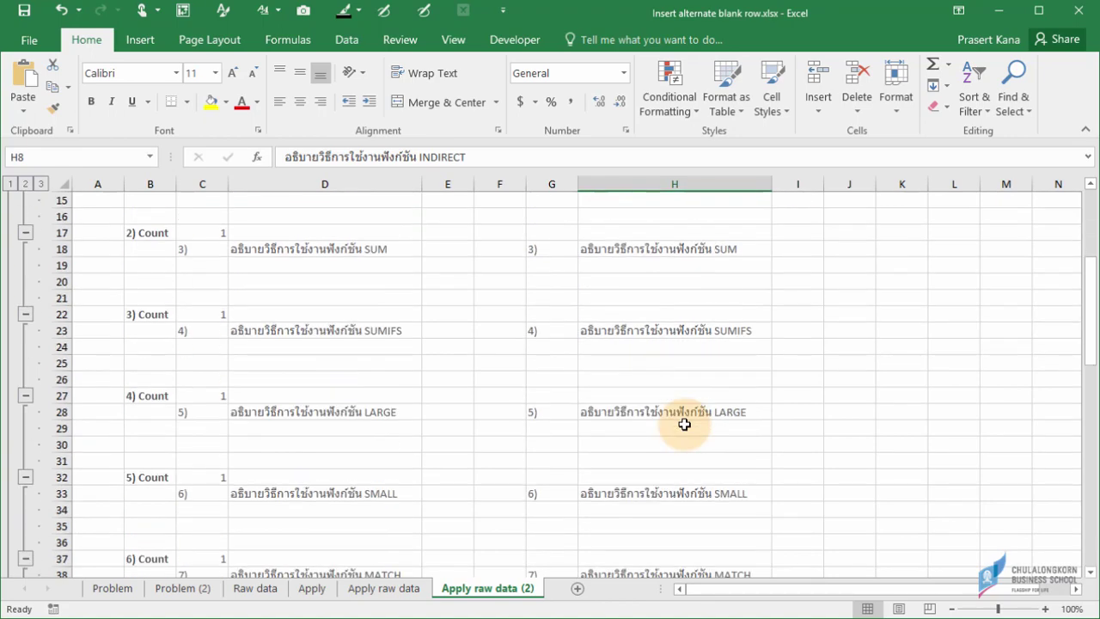
pyautogui.scroll(-2, 683, 424)
pyautogui.scroll(-2, 684, 424)
pyautogui.scroll(-4, 684, 425)
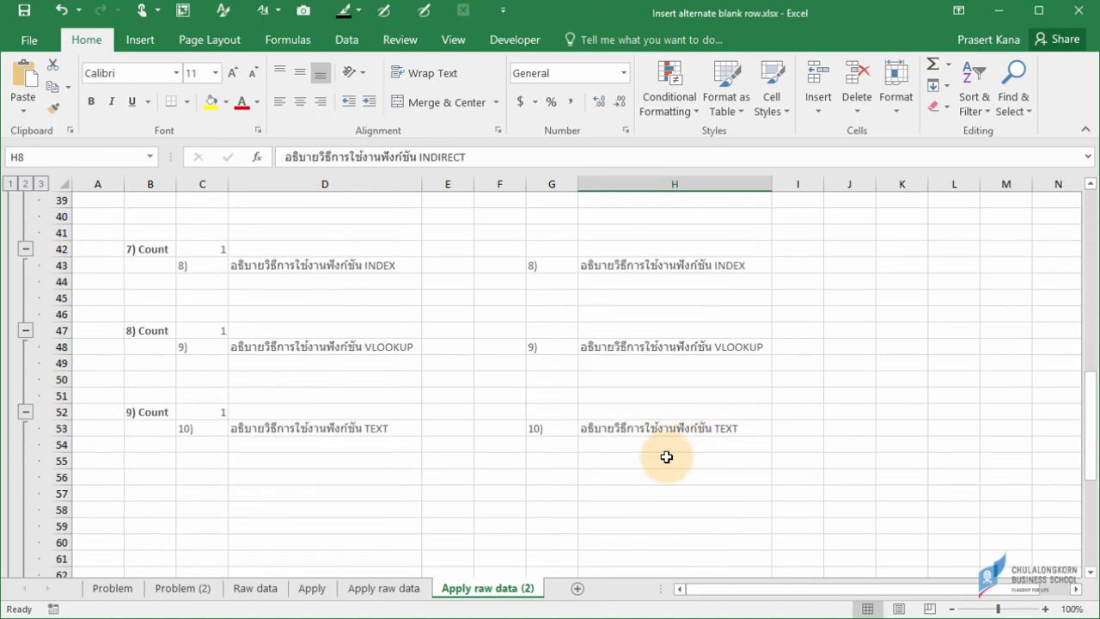
pyautogui.keyDown('shift'); pyautogui.click(628, 489); pyautogui.keyUp('shift')
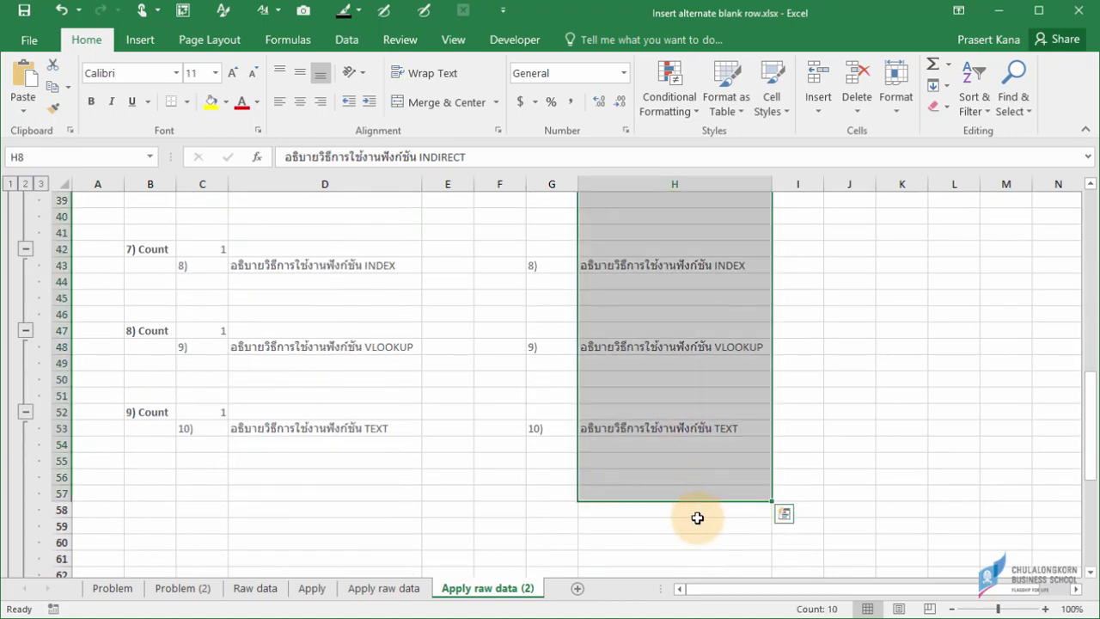
pyautogui.scroll(13, 698, 481)
pyautogui.click(689, 105)
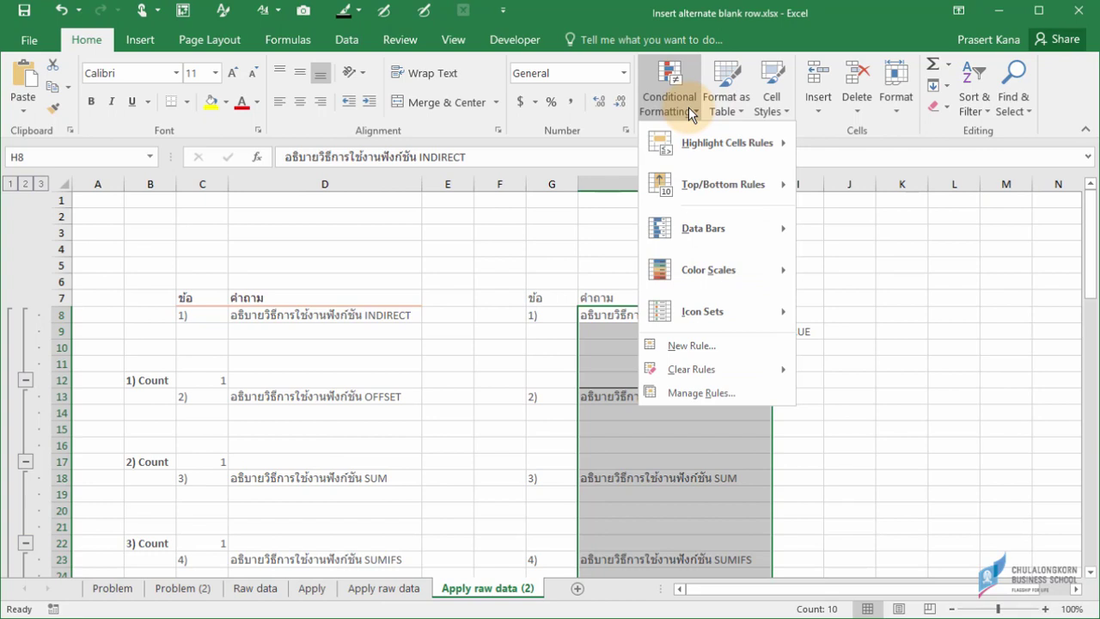
pyautogui.click(690, 344)
pyautogui.click(164, 289)
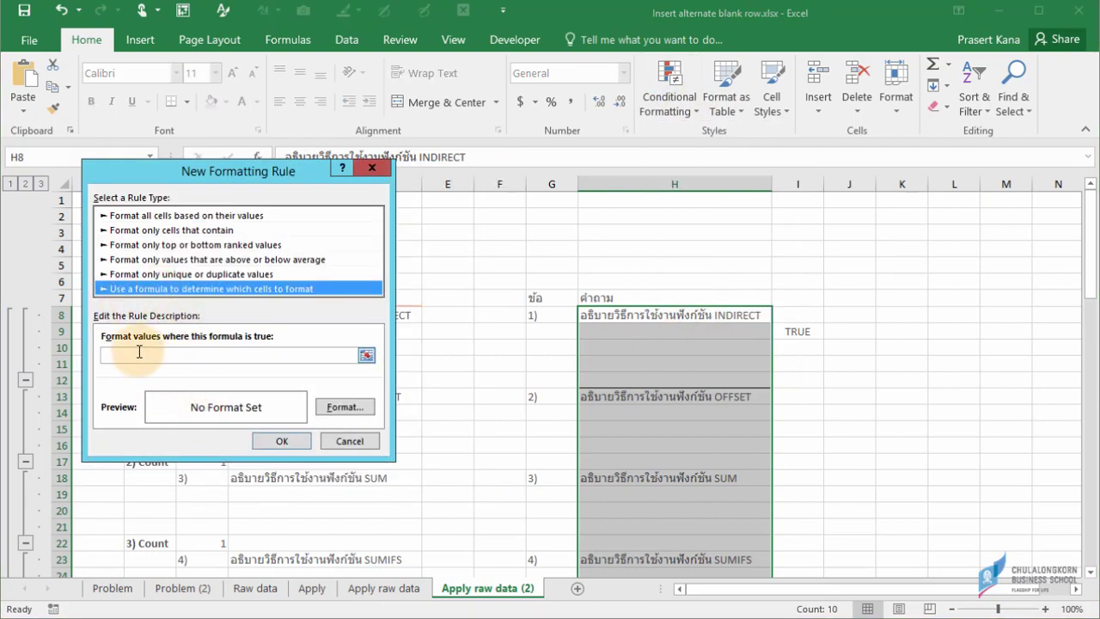
pyautogui.click(142, 354)
pyautogui.write('=ISBLANK(H9)')
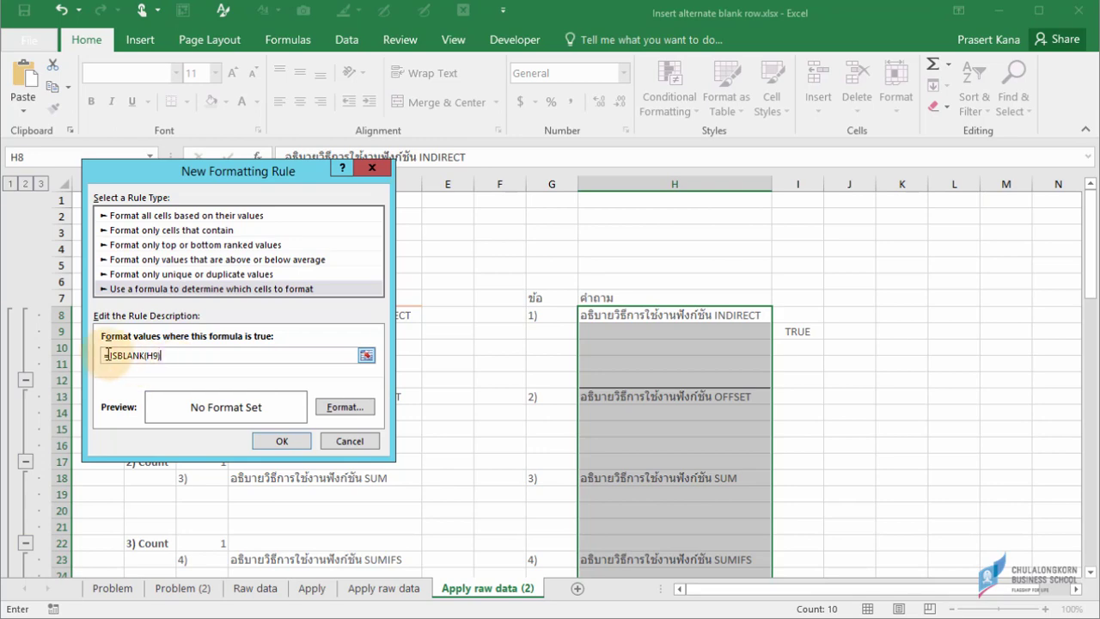
# - Give the rule a dotted bottom border format and confirm it
pyautogui.click(333, 411)
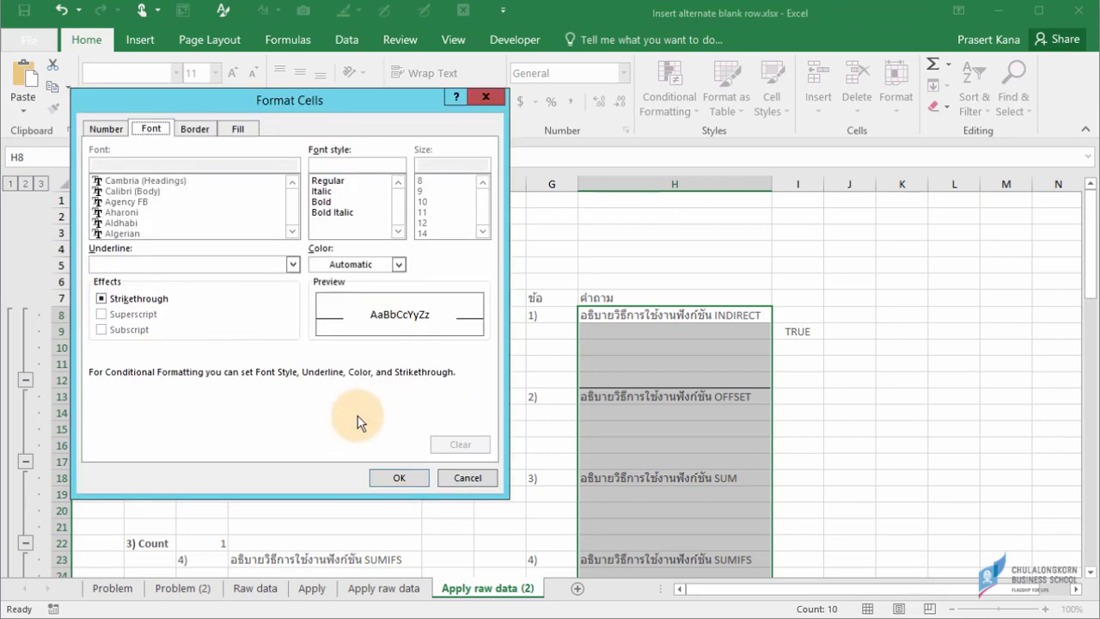
pyautogui.click(195, 130)
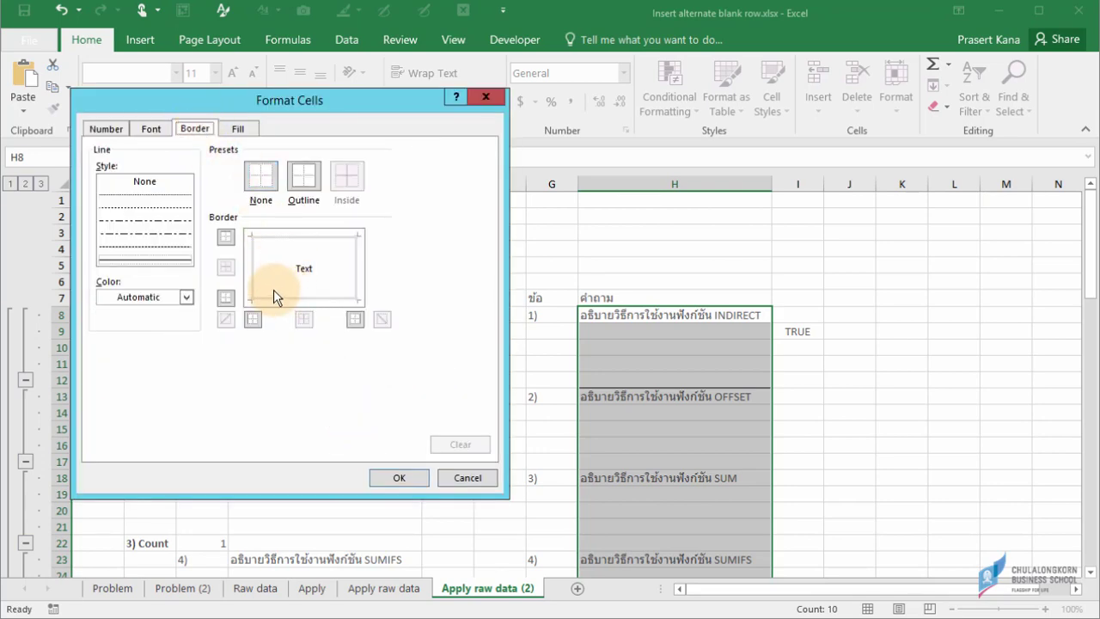
pyautogui.click(154, 198)
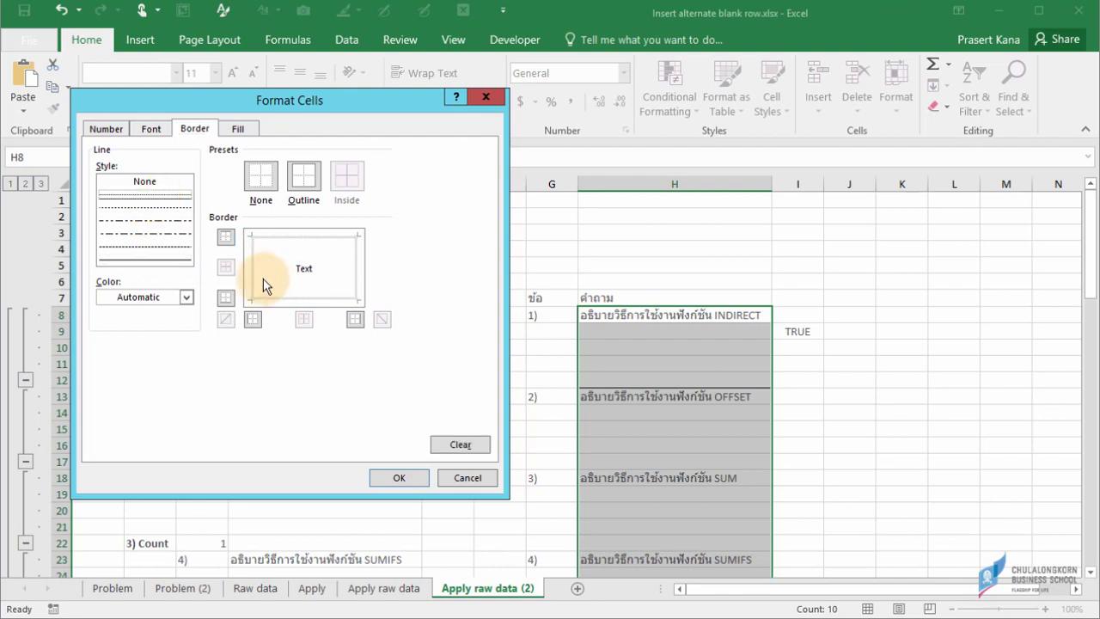
pyautogui.click(289, 295)
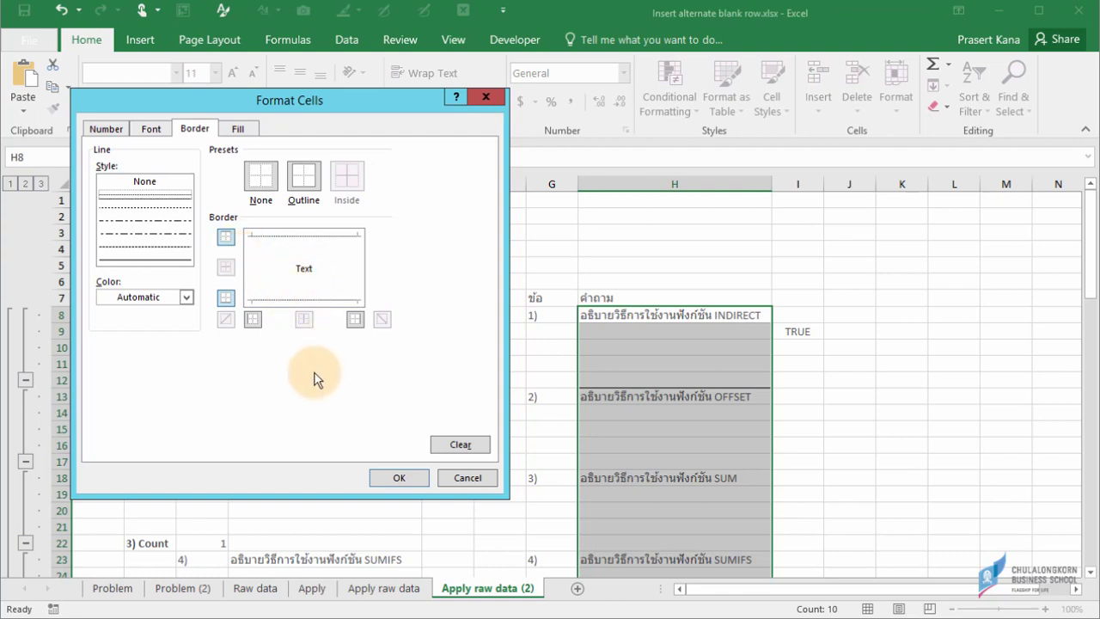
pyautogui.click(400, 478)
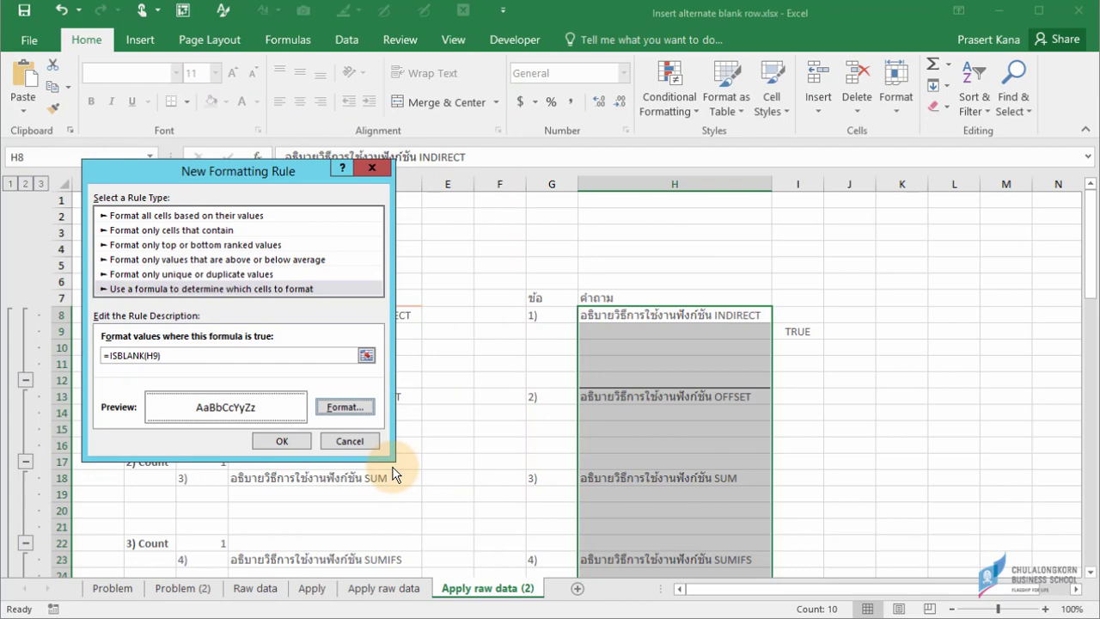
pyautogui.click(283, 440)
pyautogui.click(839, 412)
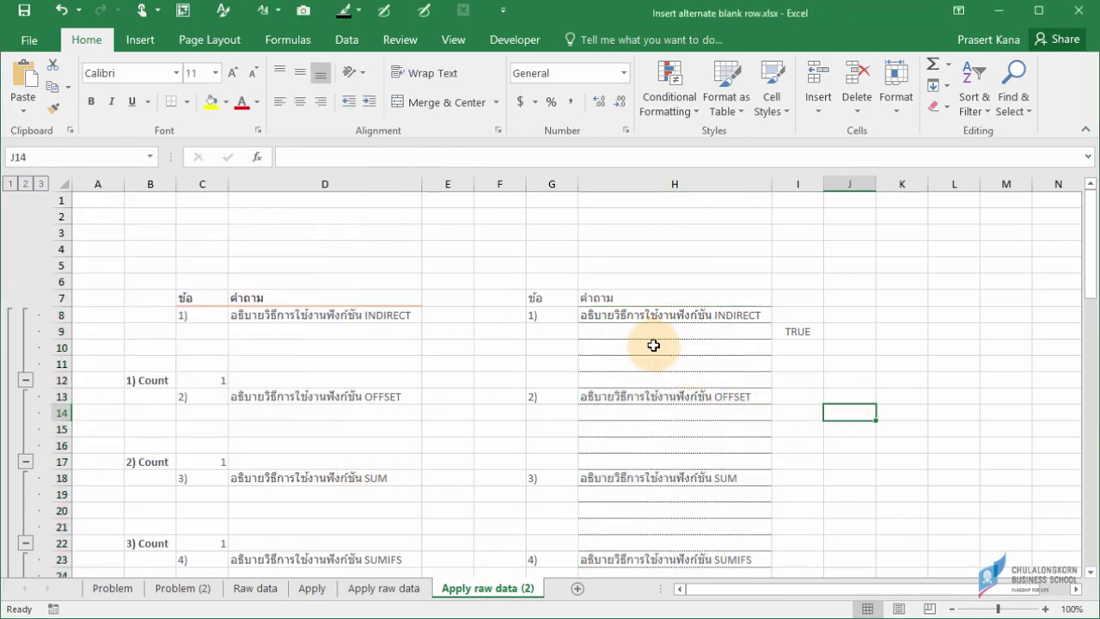
pyautogui.click(634, 334)
pyautogui.click(636, 361)
pyautogui.click(631, 413)
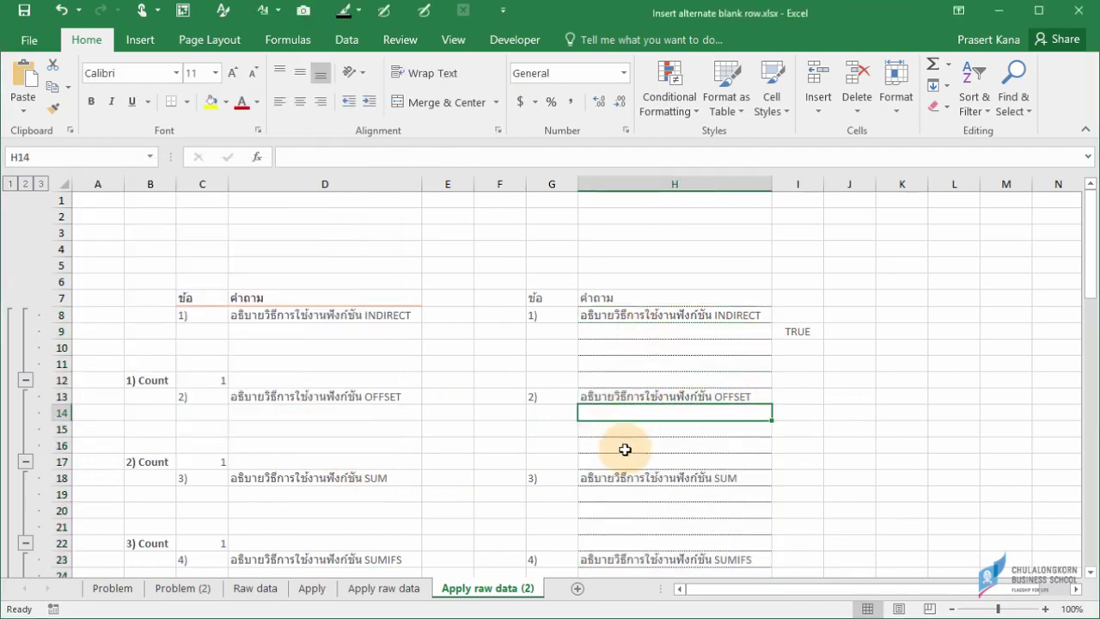
pyautogui.click(627, 445)
pyautogui.scroll(-1, 730, 482)
pyautogui.click(605, 428)
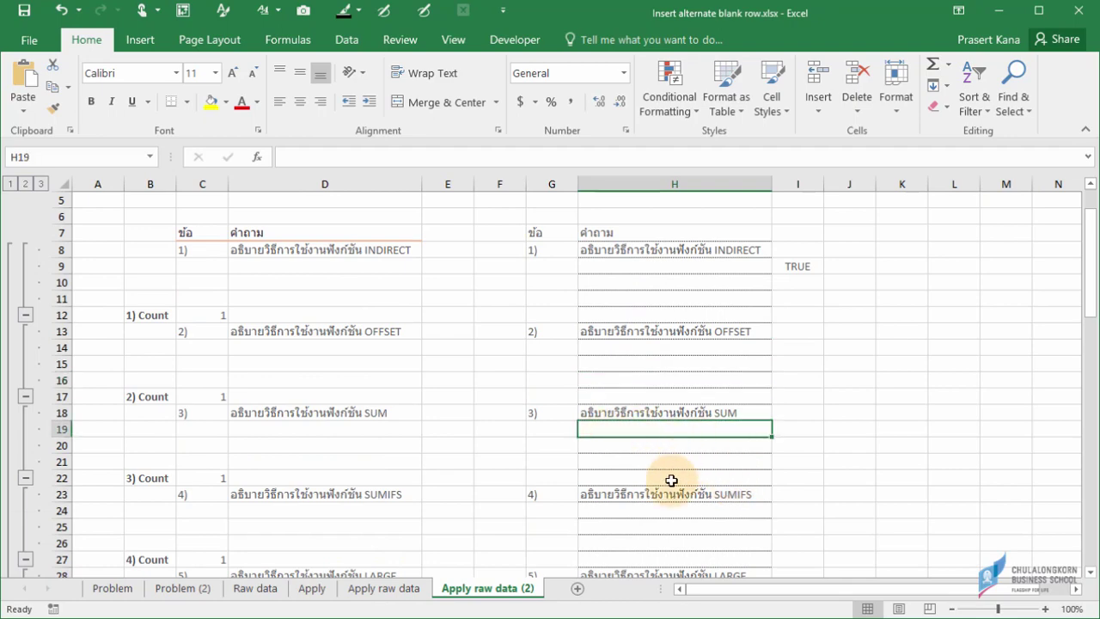
pyautogui.scroll(-1, 717, 482)
pyautogui.scroll(2, 717, 482)
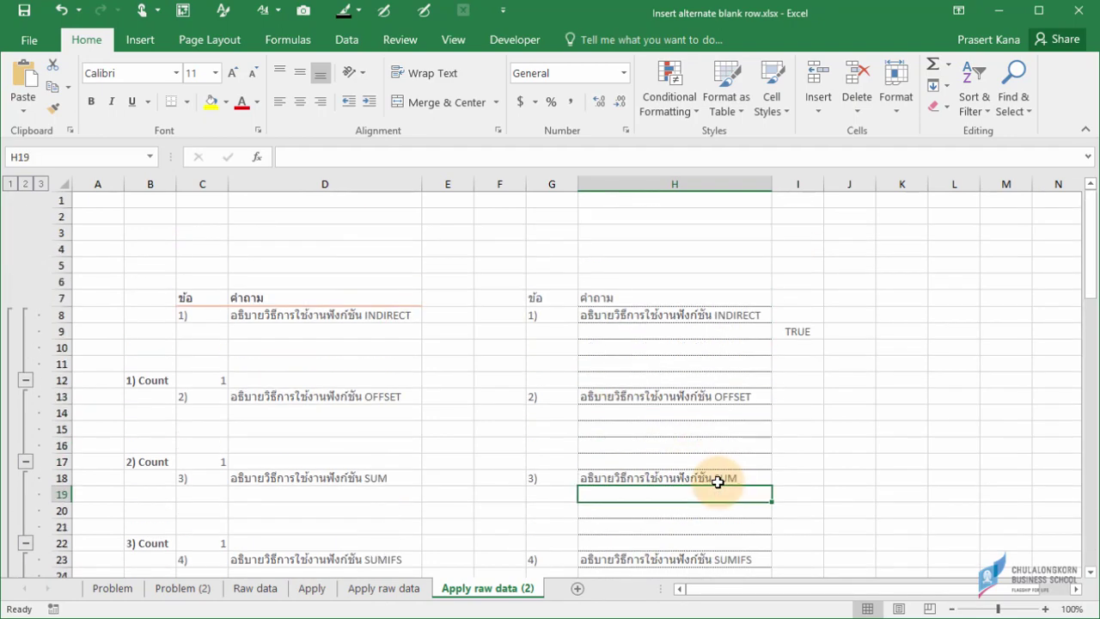